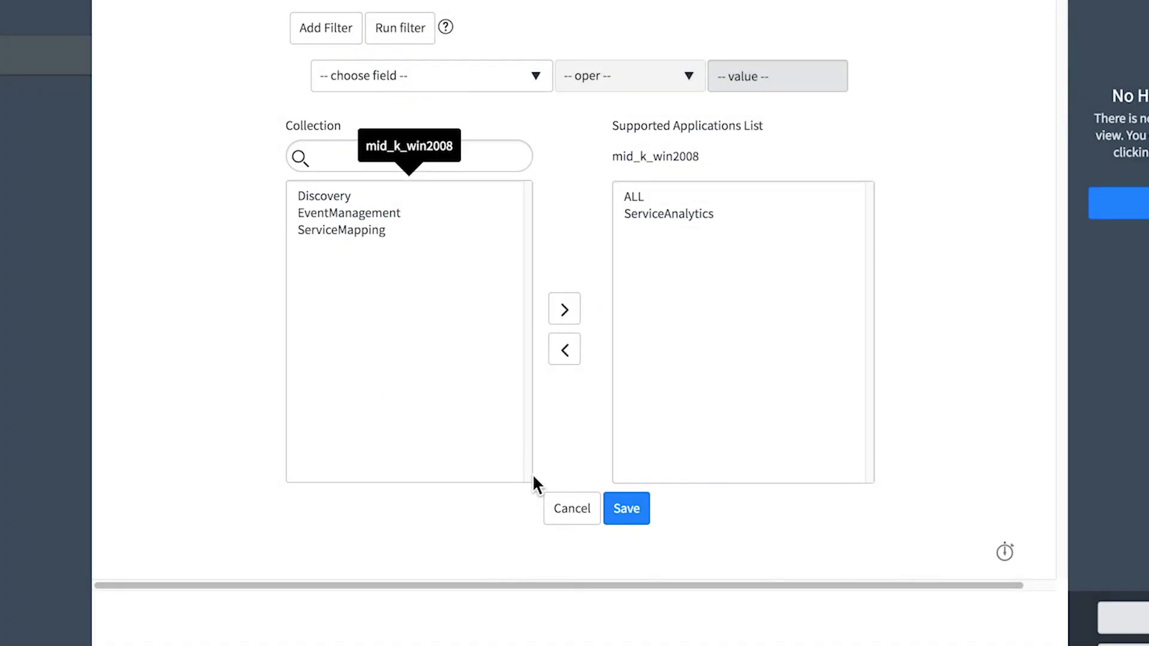
Review the supported applications and capabilities of MID Server mid_k_win2008 without editing them, and mark its configuration task as complete
click(569, 510)
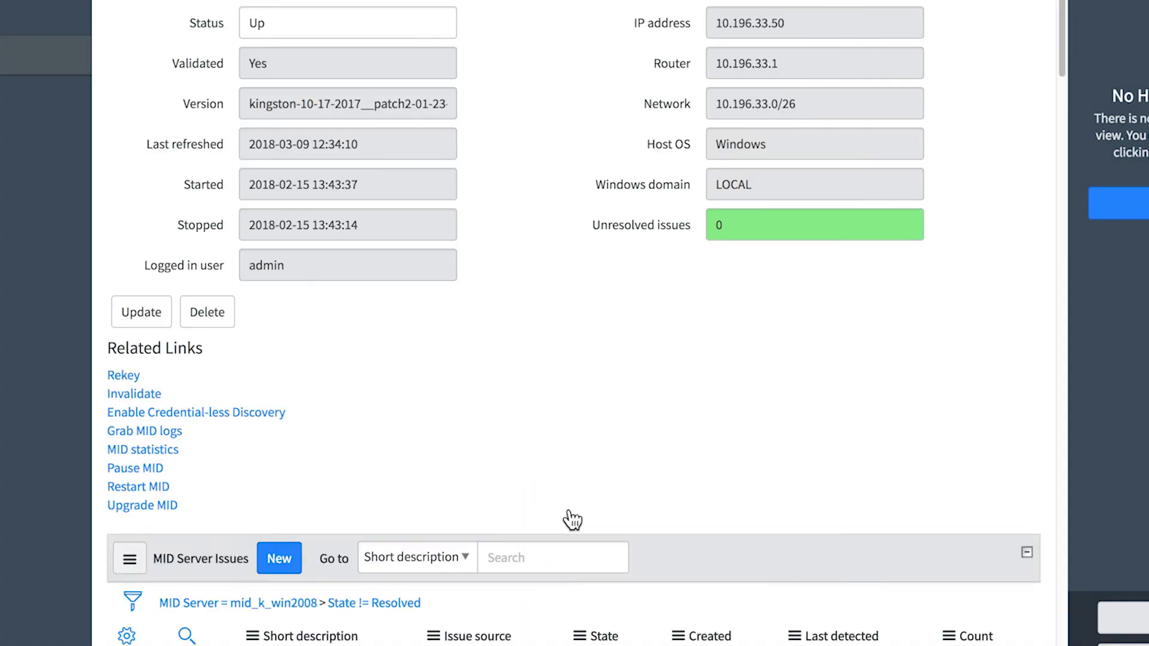
scroll(694, 527, down, 5)
click(701, 306)
click(253, 374)
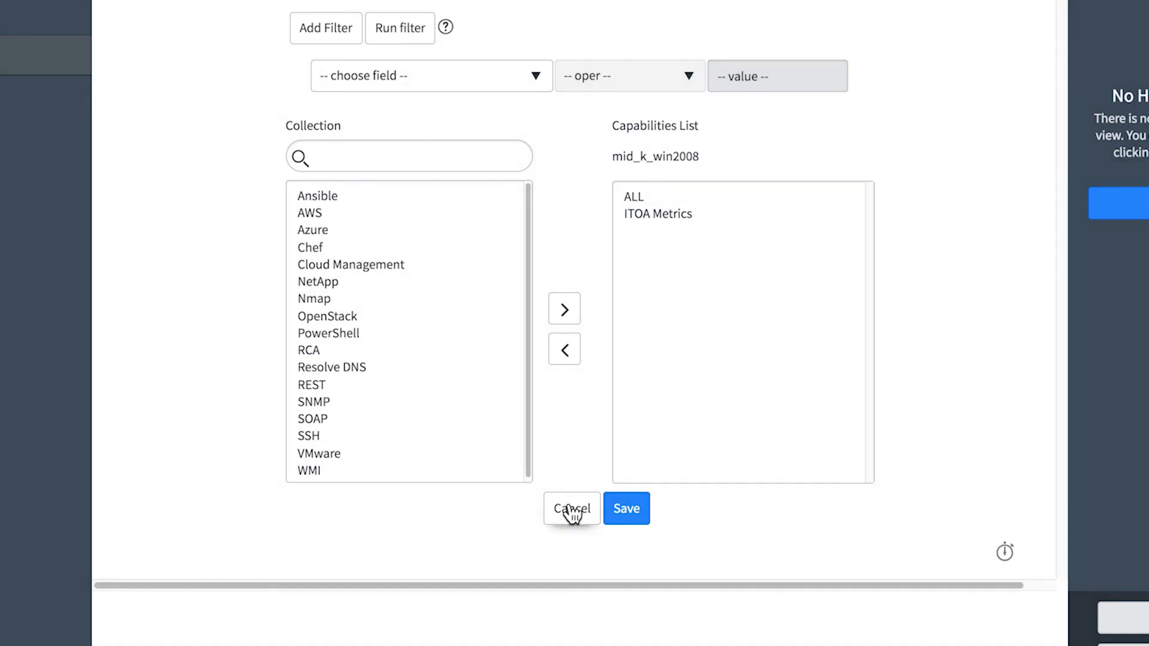
click(571, 510)
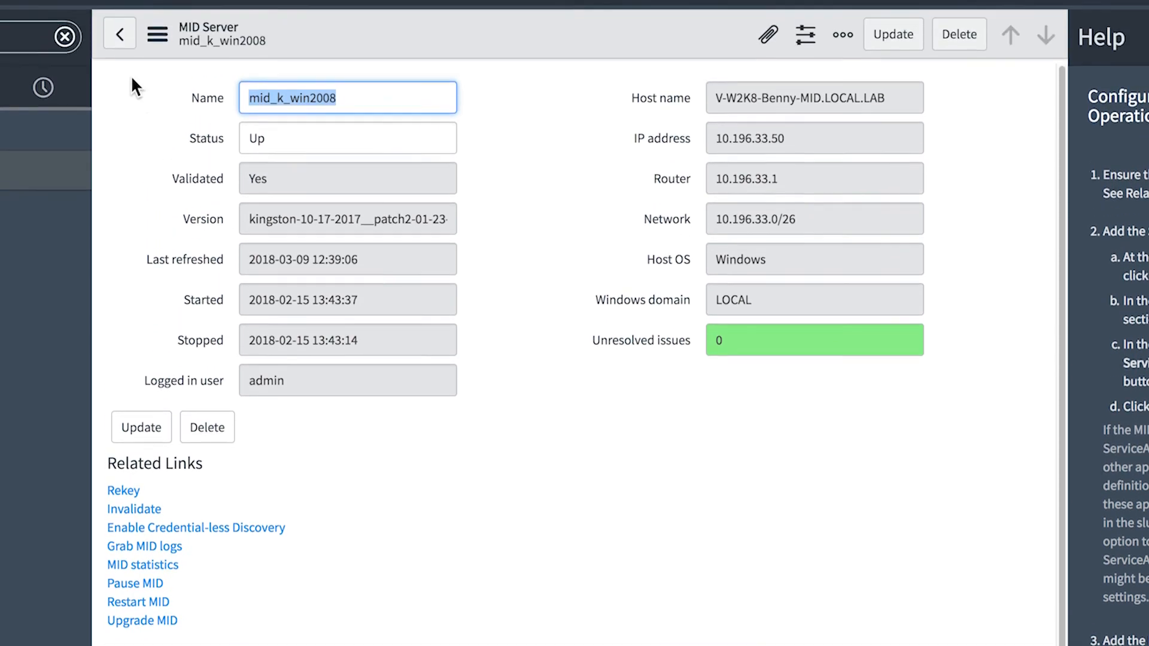
click(122, 80)
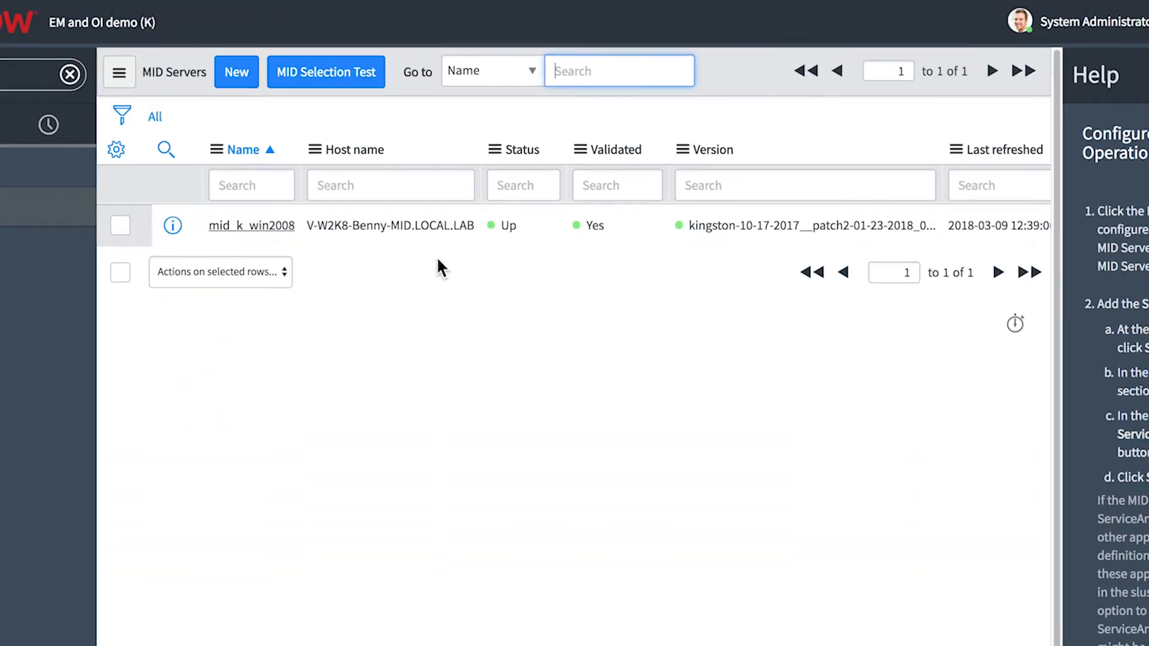
click(1065, 643)
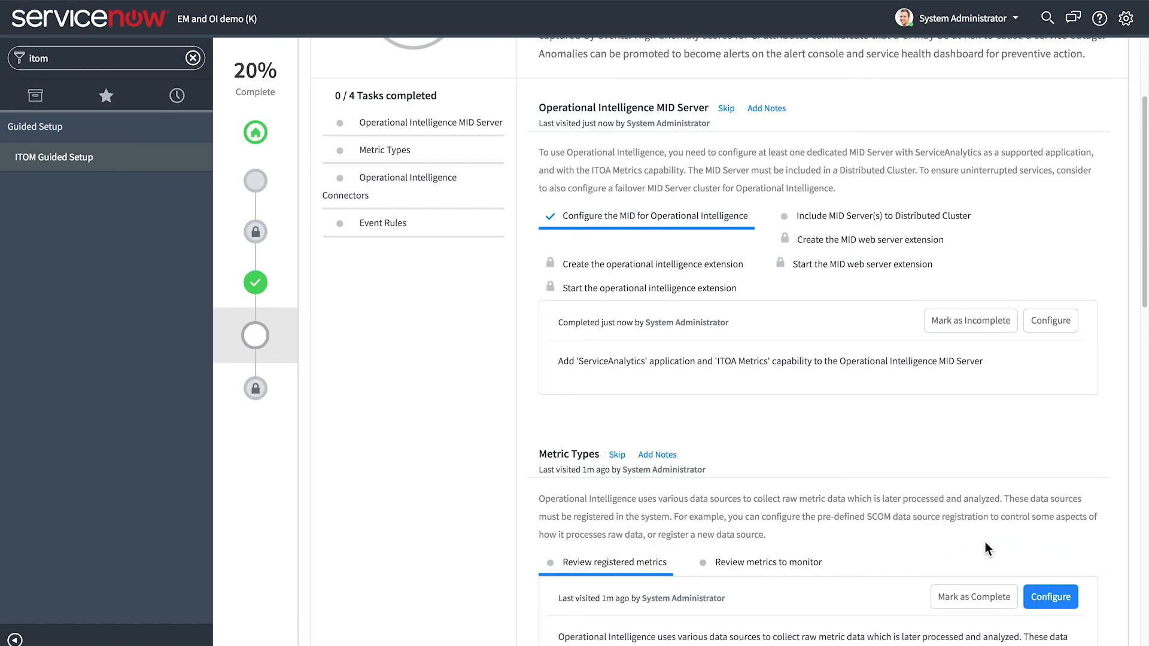
Review the MID Servers included in the OI distributed cluster and mark the Include MID Server(s) to Distributed Cluster task as complete
click(829, 208)
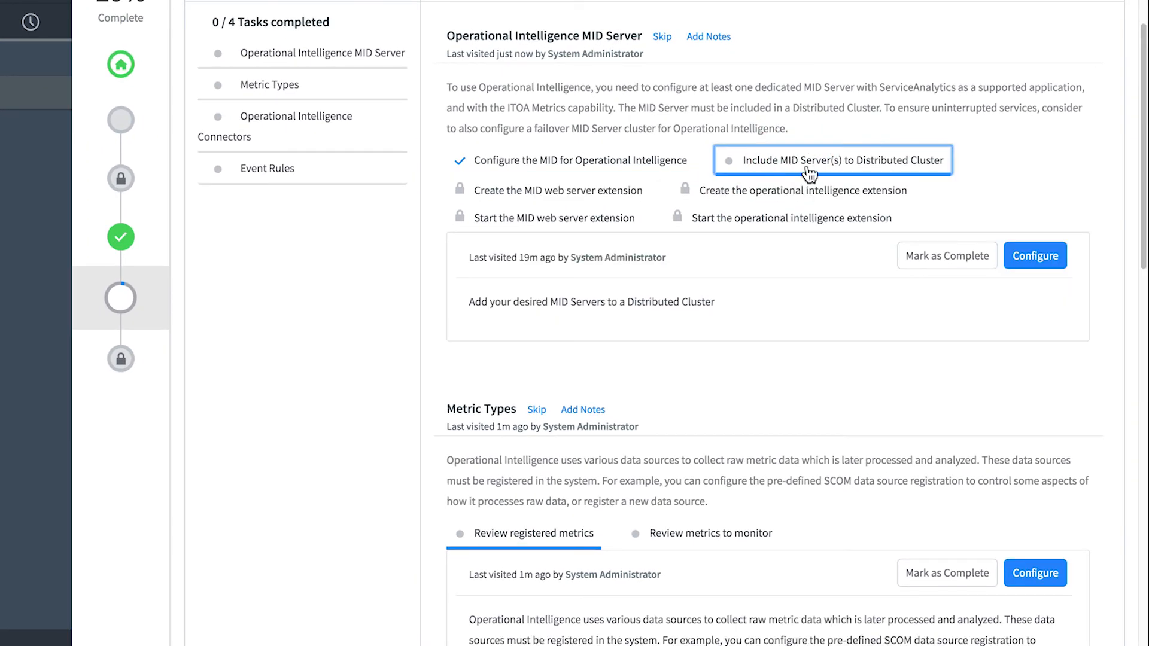
click(1026, 261)
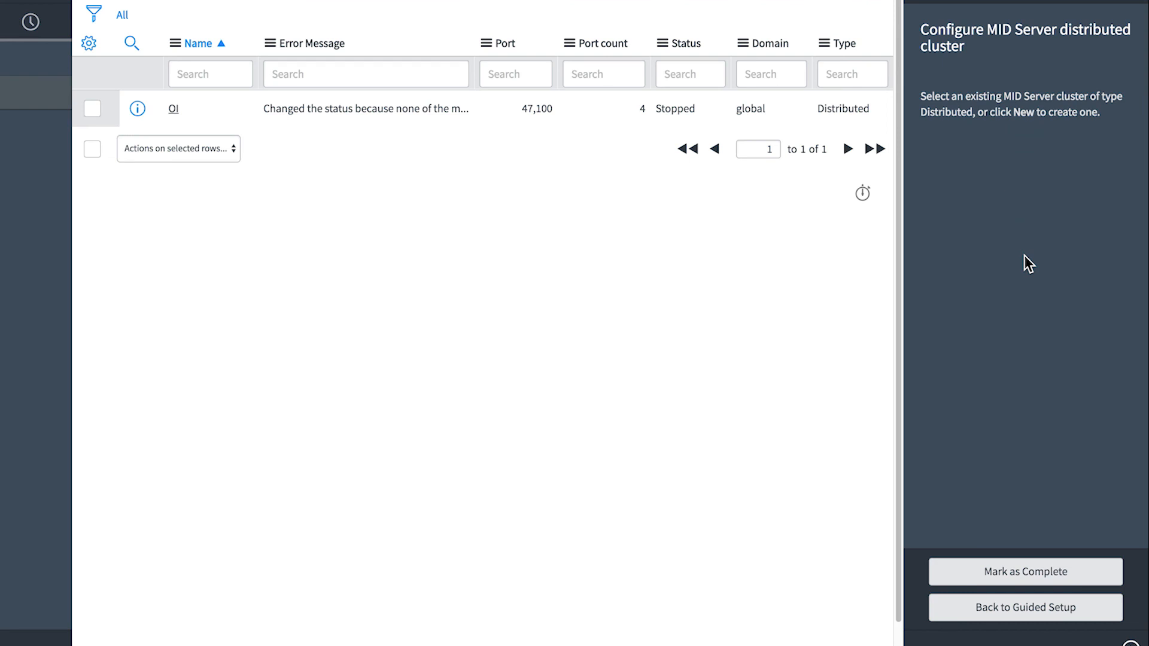
click(173, 108)
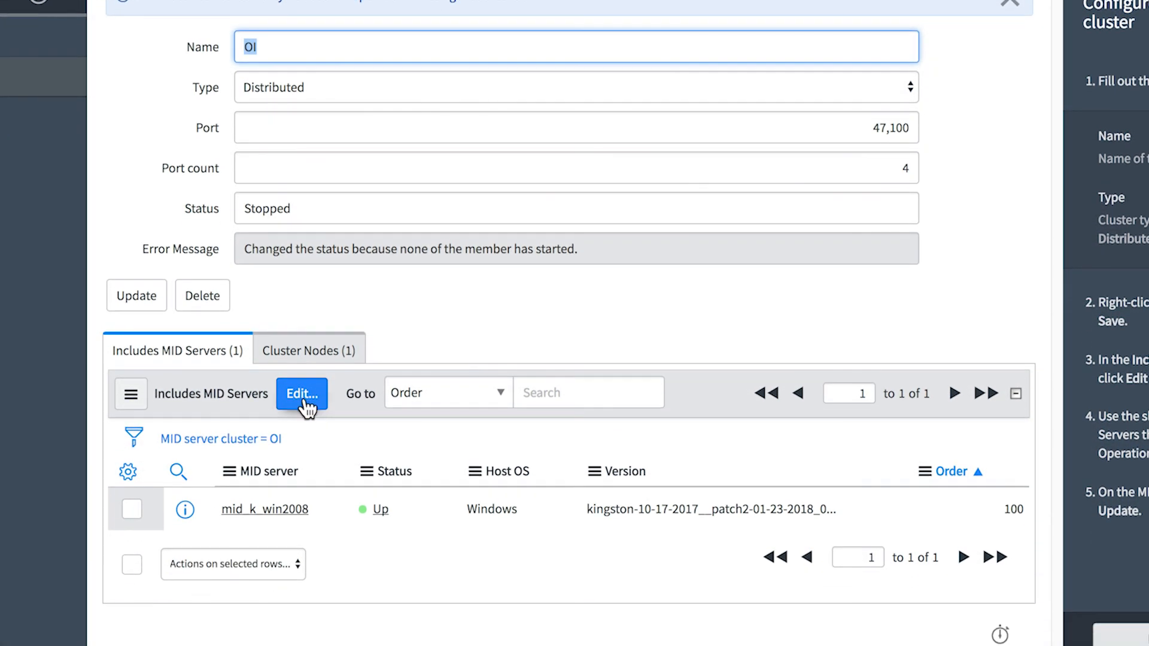
click(303, 400)
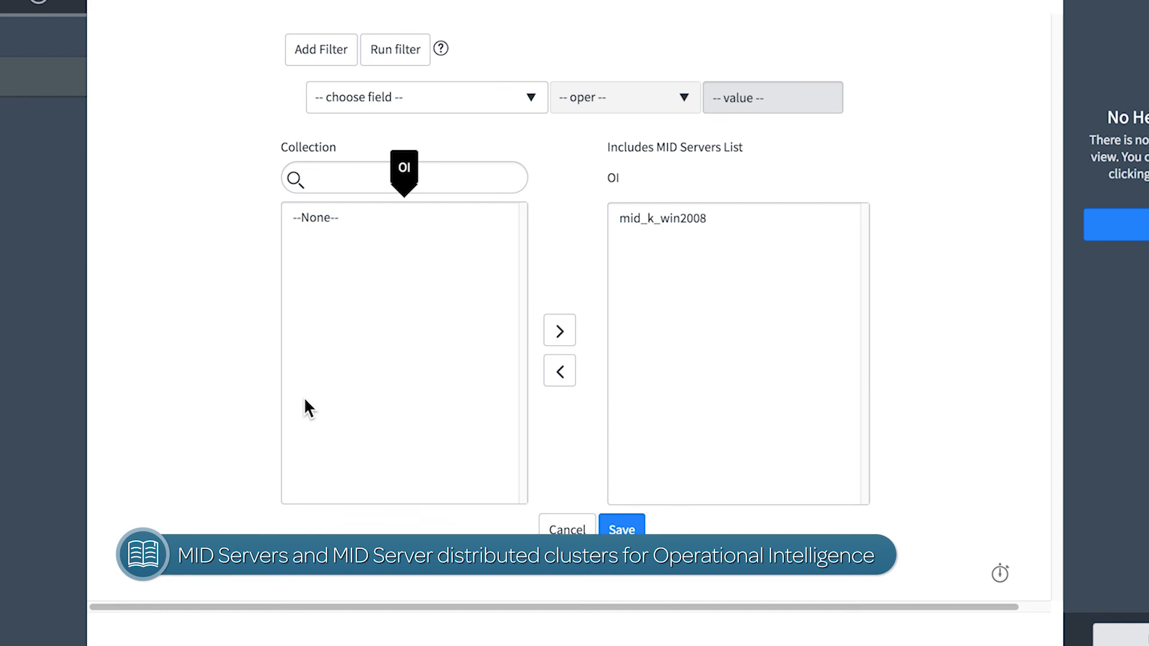
click(563, 529)
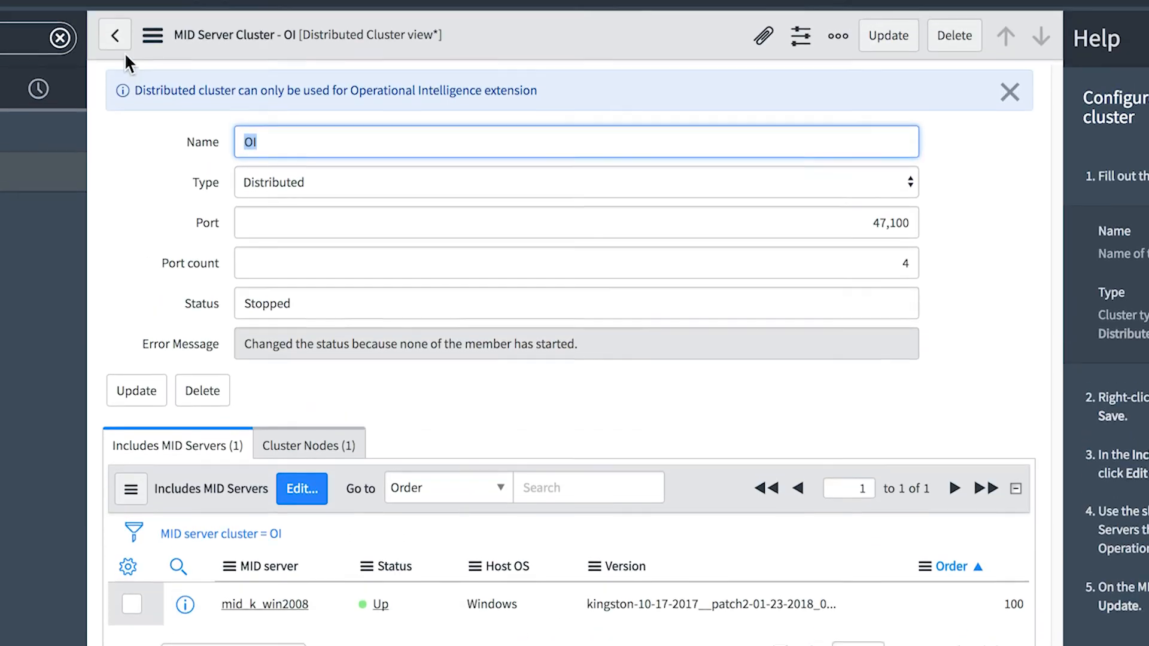
click(113, 33)
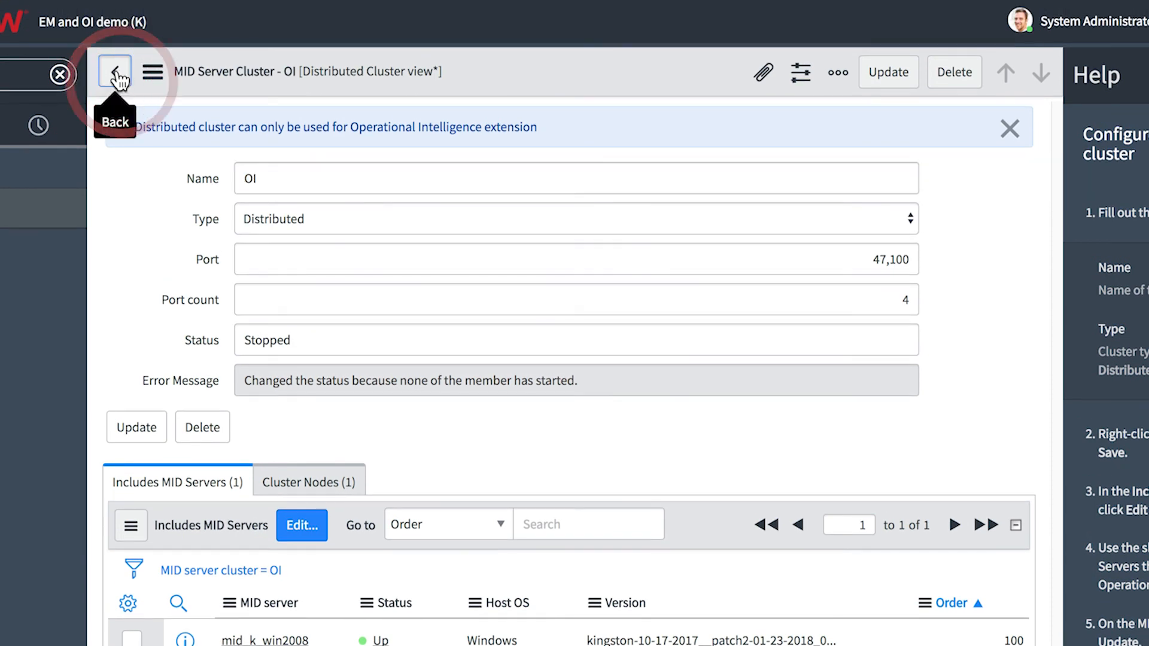
click(979, 601)
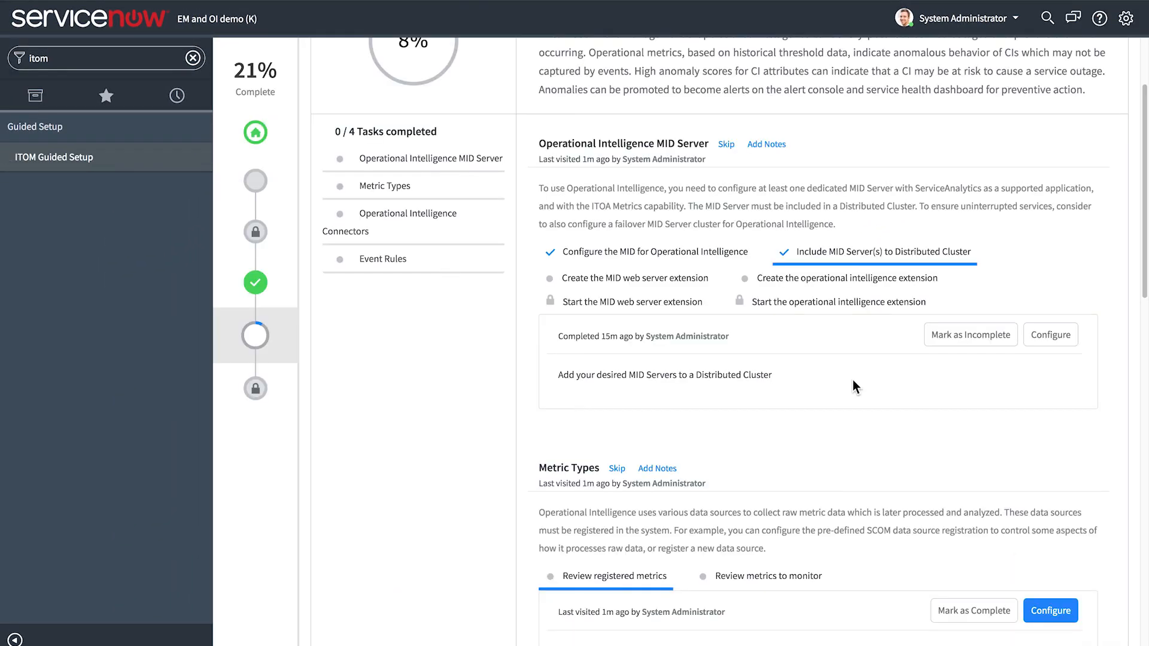
Begin a MID web server extension record named "Demo MID web ext" with the short description "MID web ext for OI demo"
click(682, 277)
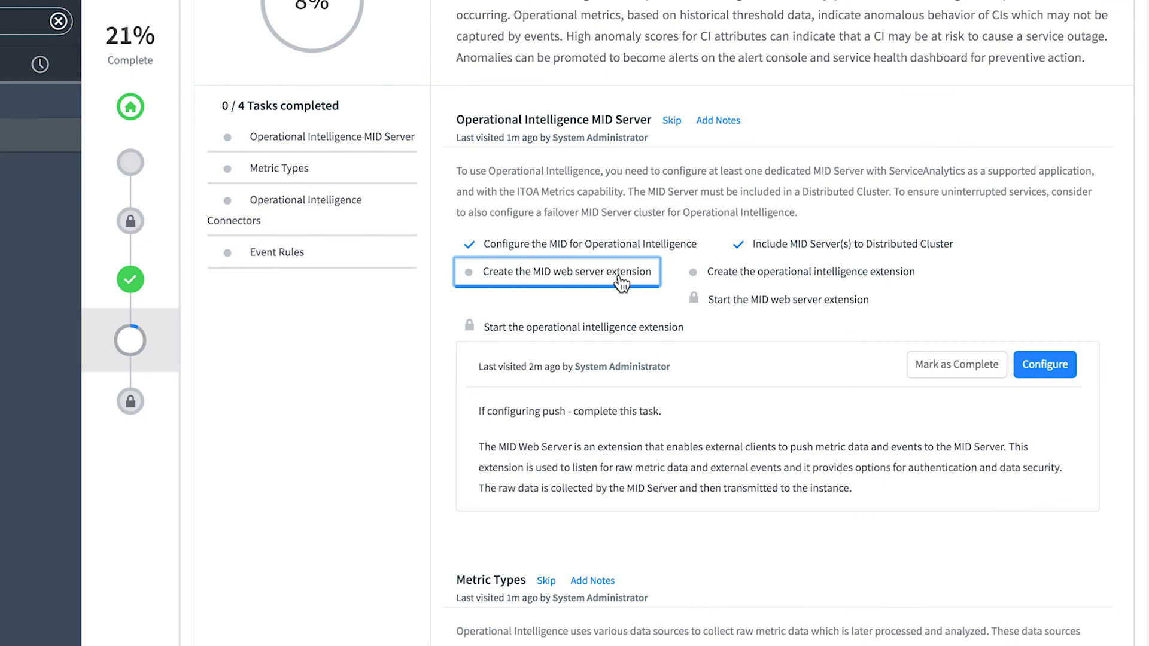
click(1048, 365)
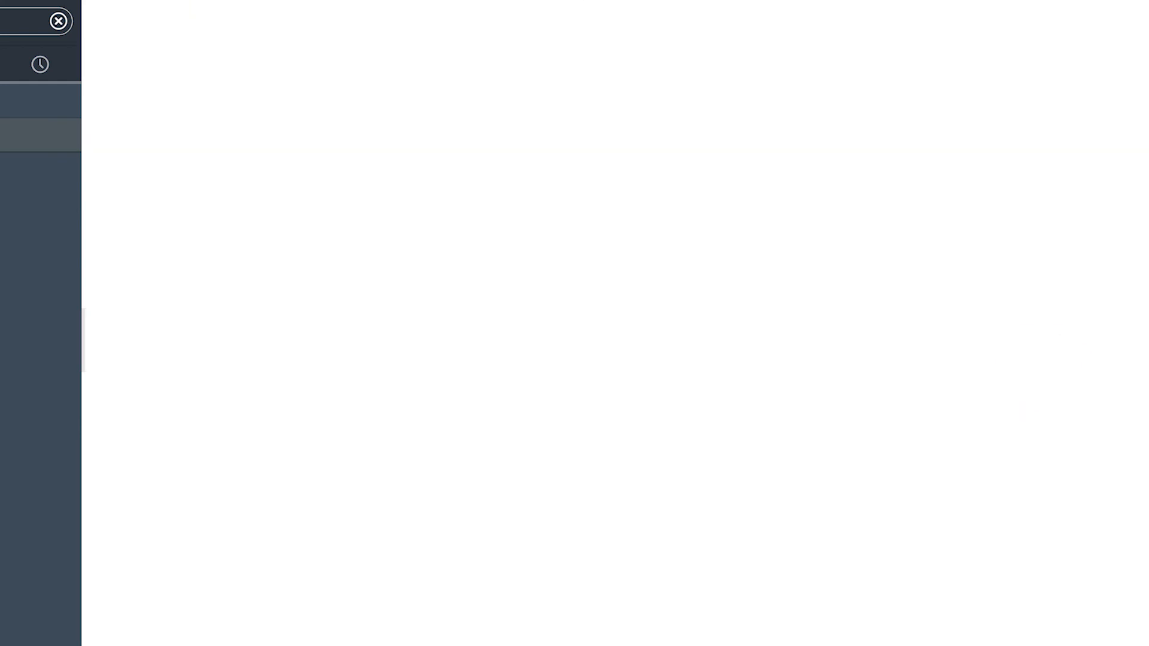
text(Demo MID web ext)
key(Tab)
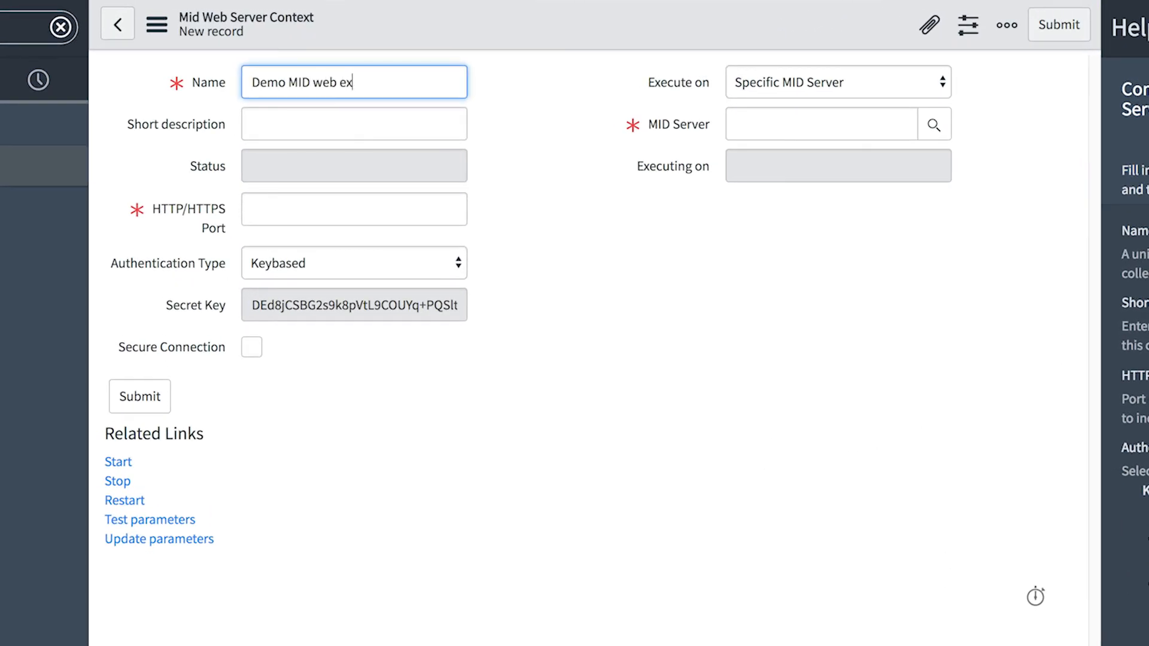
text(MID web ext for OI demo)
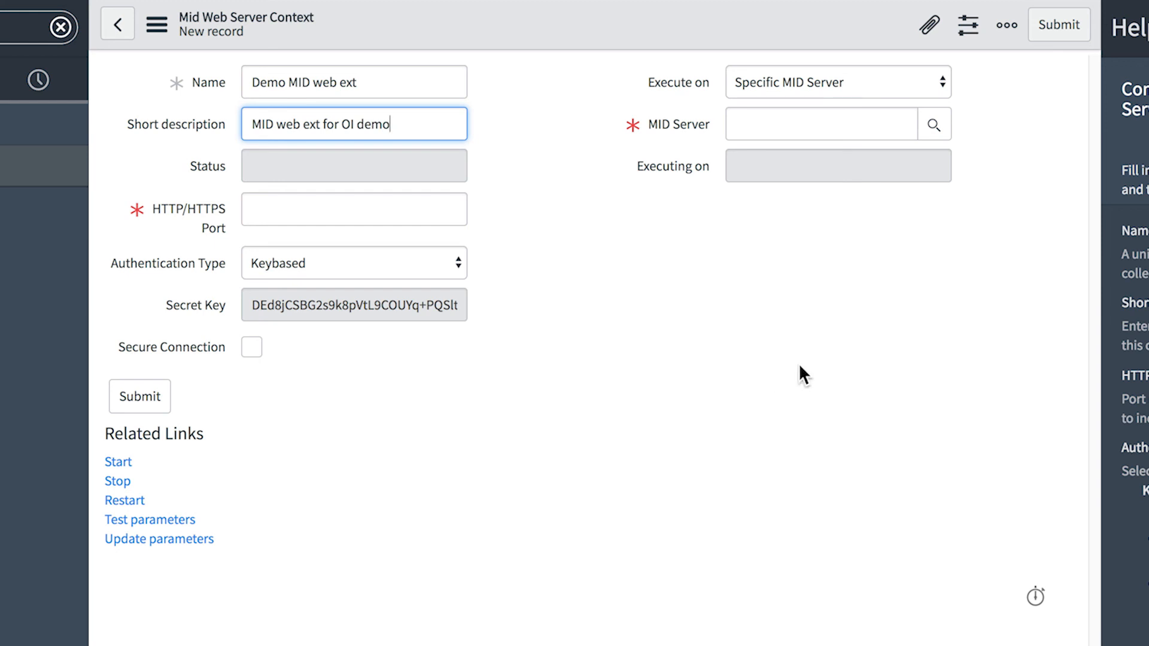
Assign MID Server mid_k_win2008 to the web server extension and set its HTTP/HTTPS port to 9060
click(932, 127)
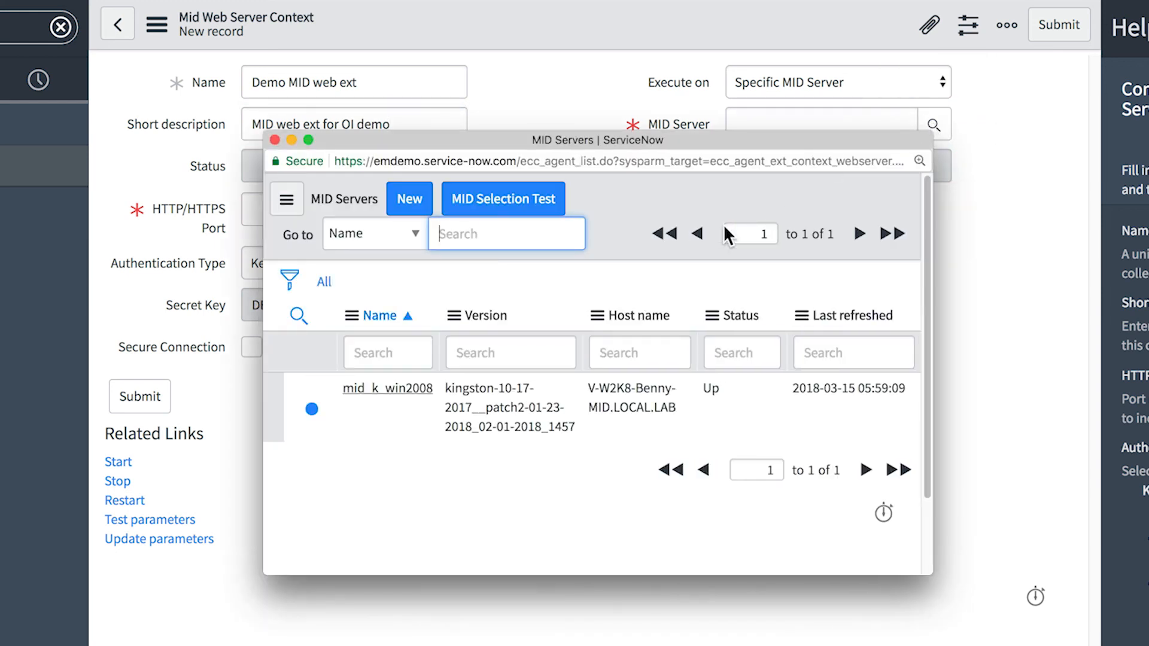
click(406, 390)
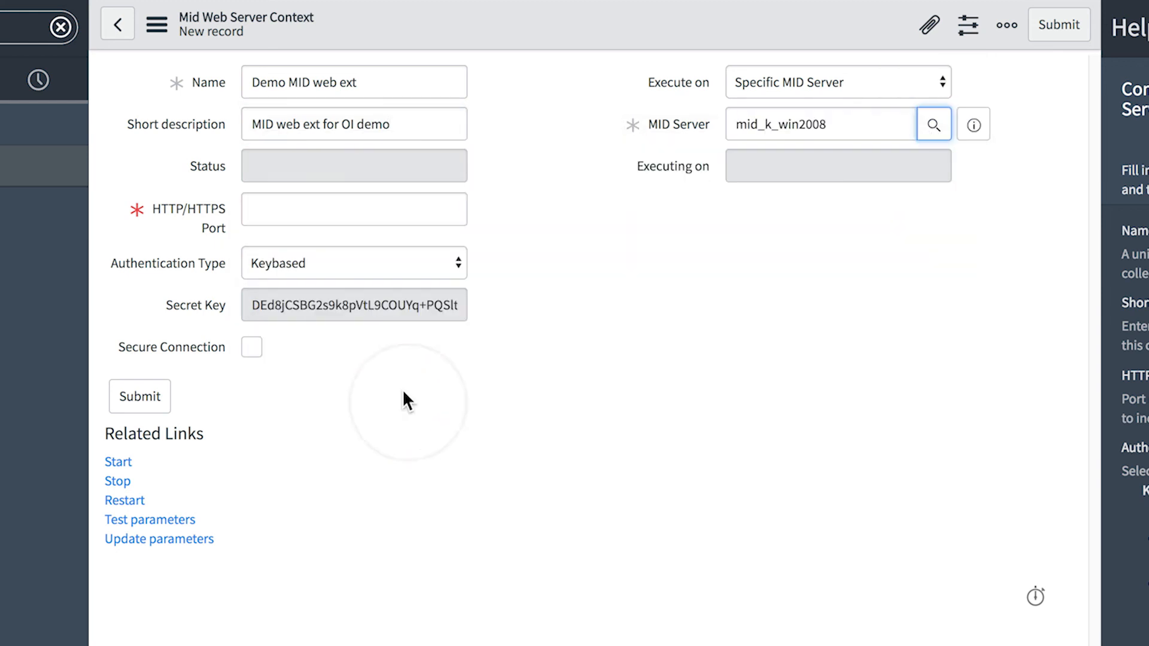
click(445, 211)
text(9060)
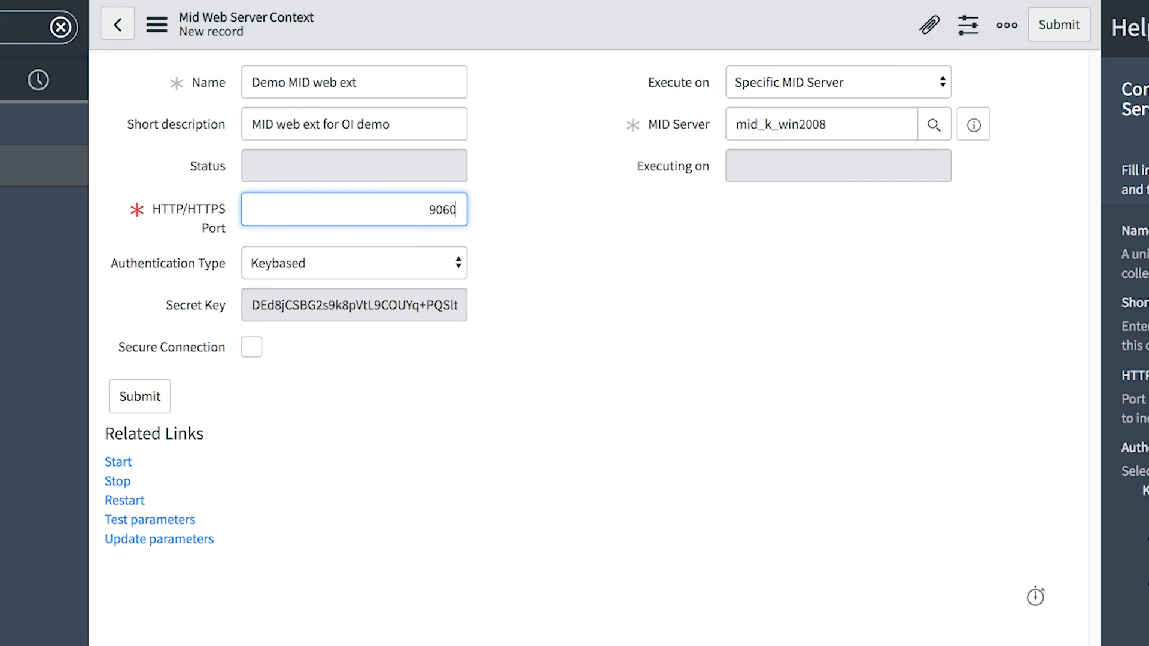
Set the authentication type to Basic, with admin as the basic auth user, and enter the basic auth user password
click(415, 263)
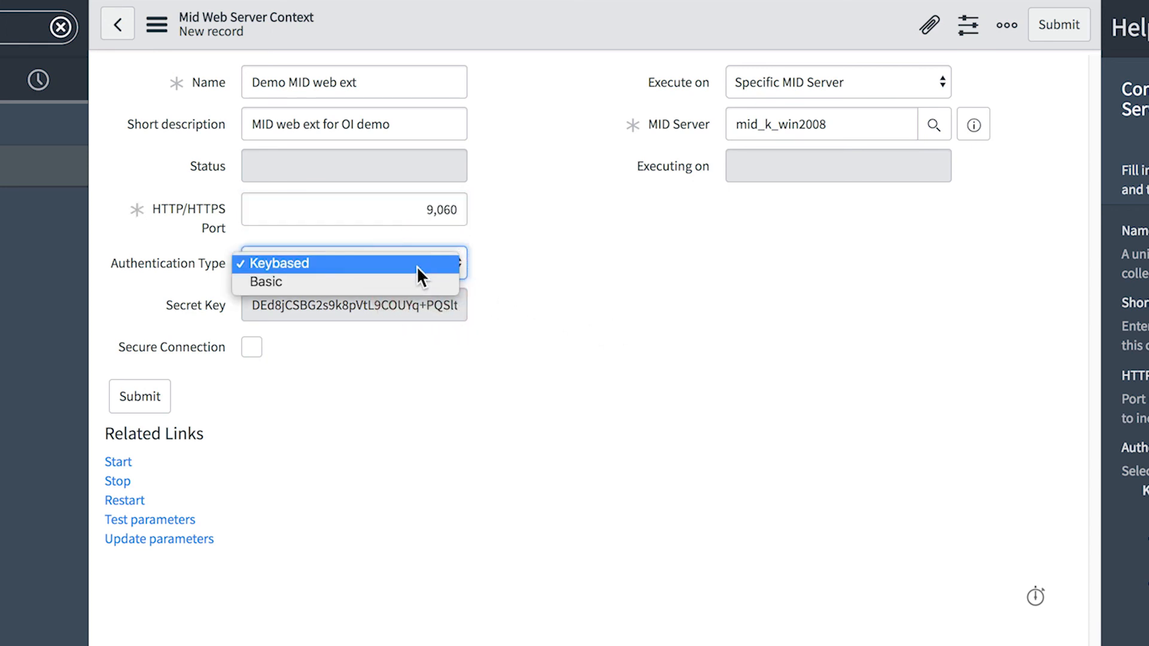
click(418, 283)
click(403, 304)
text(admin)
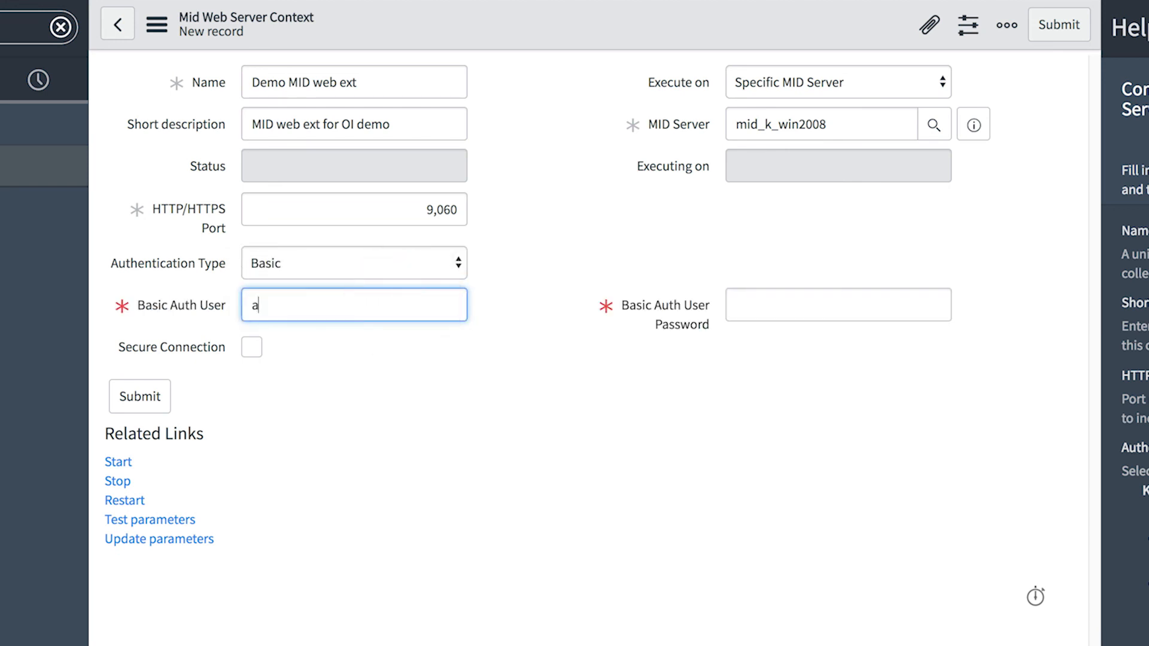
click(764, 305)
text(admin)
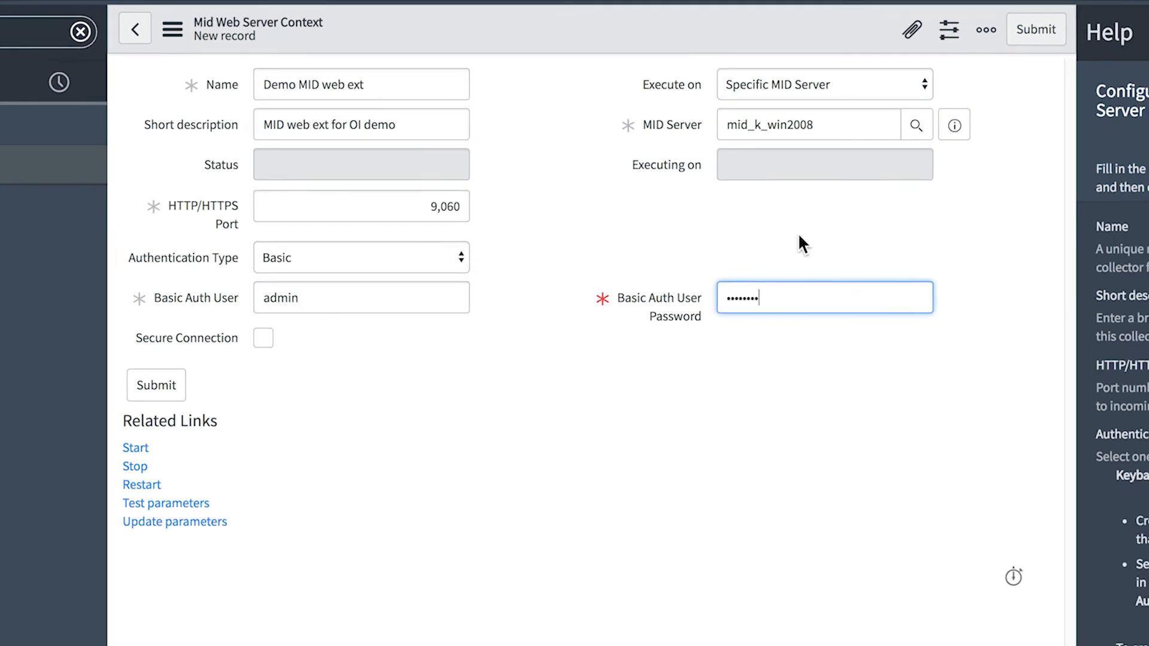
Submit the web server extension record and mark the Create the MID web server extension task as complete
click(1059, 25)
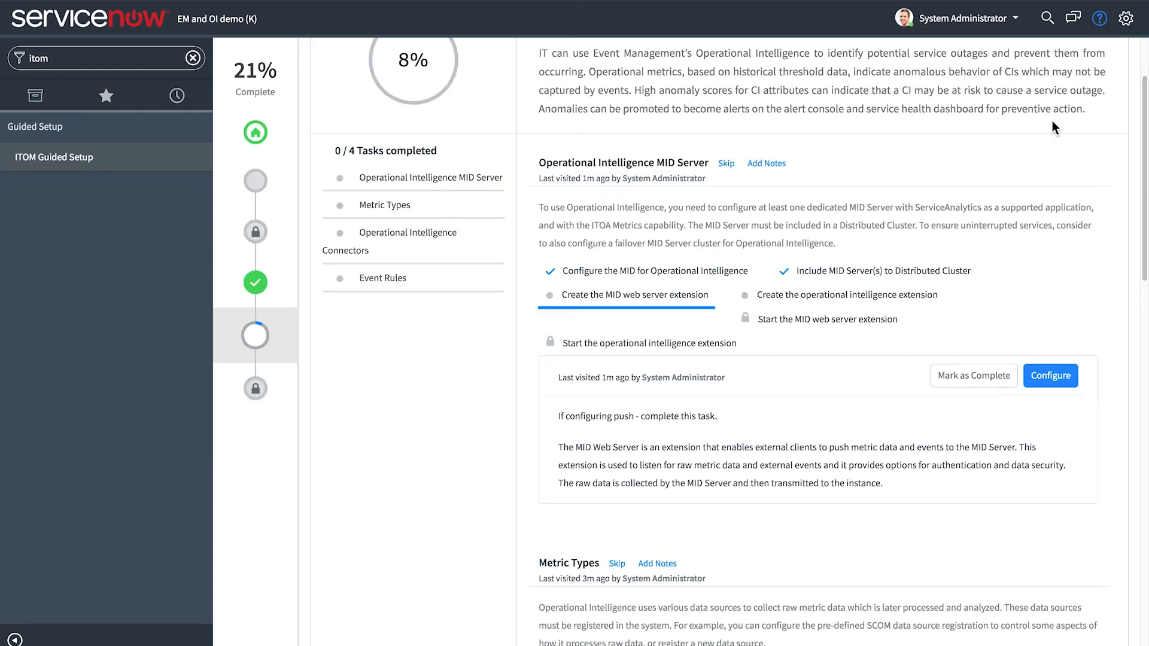
click(989, 375)
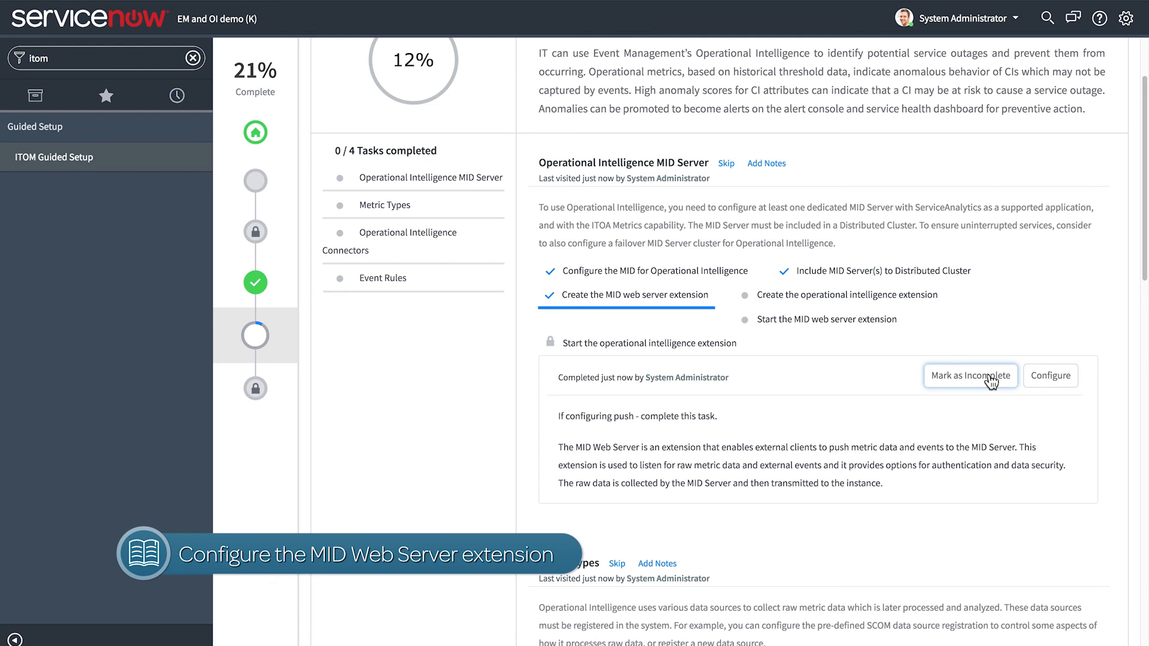
Begin an operational intelligence extension record named "Demo OI ext" with the short description "MID OI ext for OI demo"
click(906, 297)
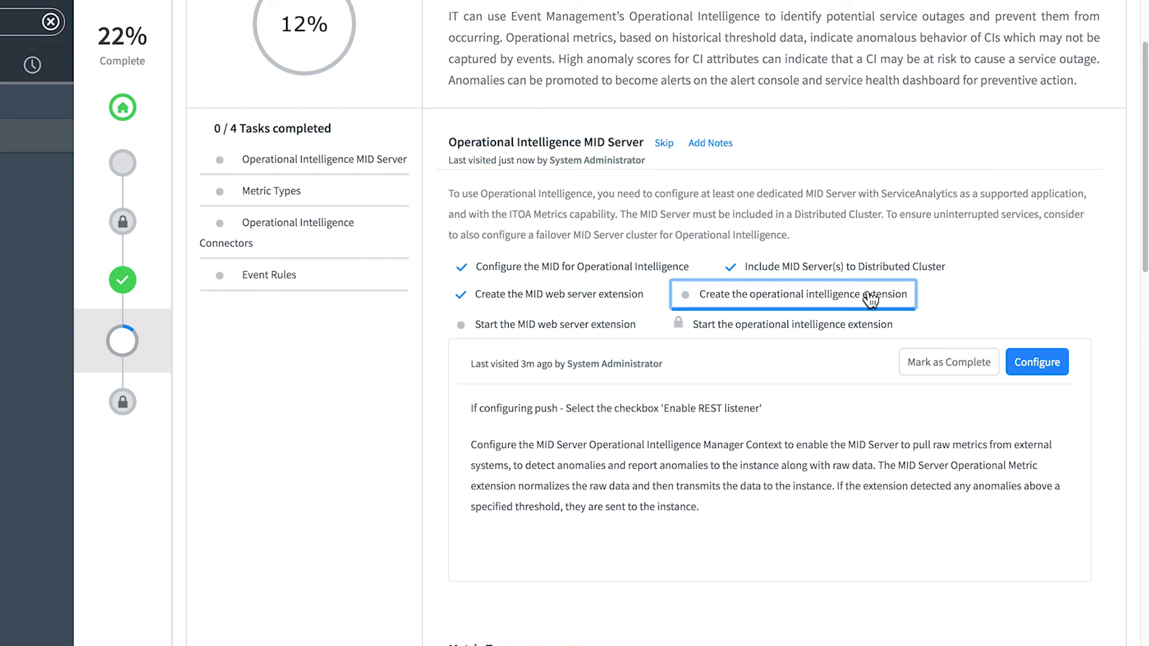
click(1030, 363)
text(Demo OI ext)
key(Tab)
text(MID OI ext for OI demo)
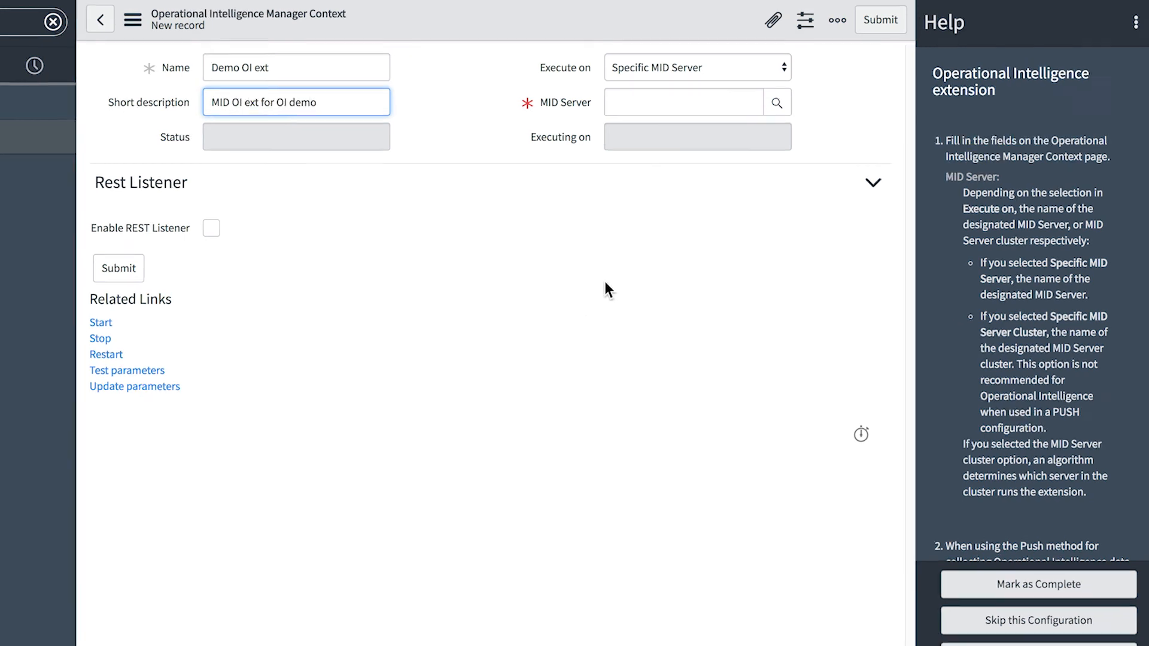
Assign MID Server mid_k_win2008 to the OI extension and enable its REST listener with Demo MID web ext as web server extension
click(776, 102)
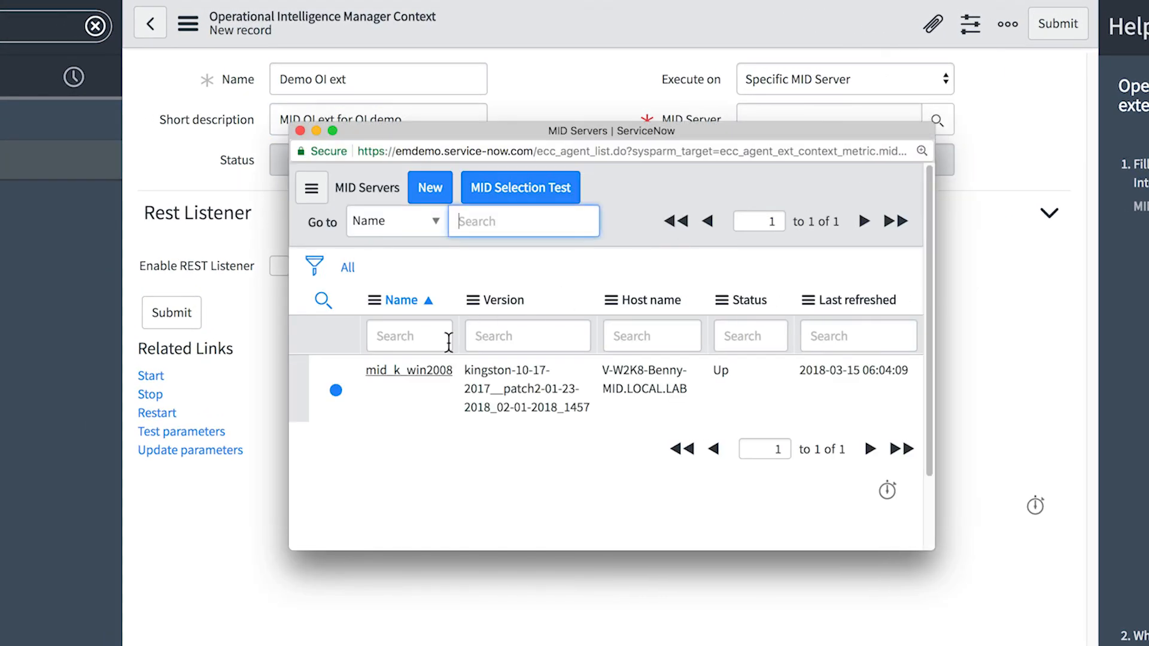
click(398, 371)
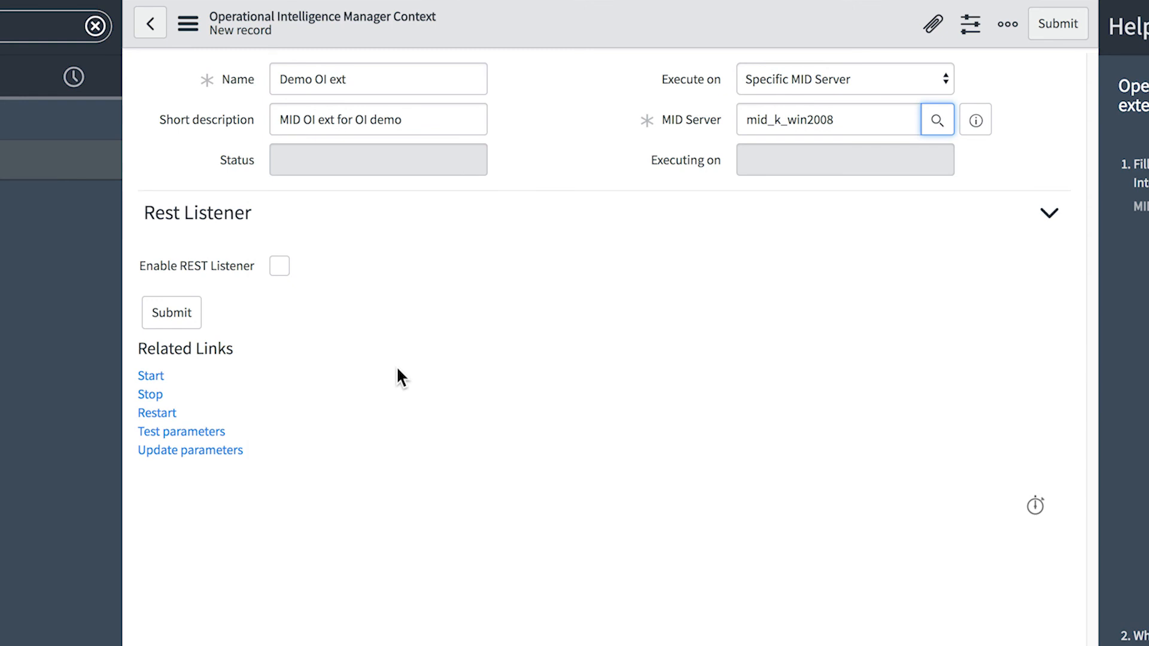
click(277, 267)
click(937, 311)
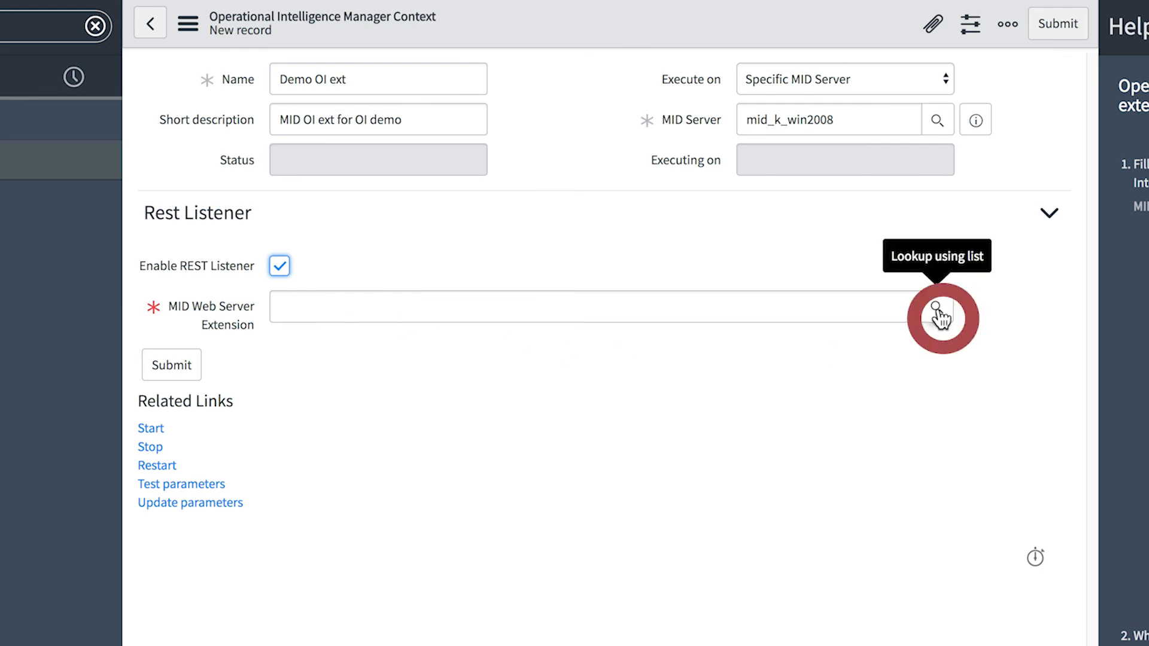
click(422, 563)
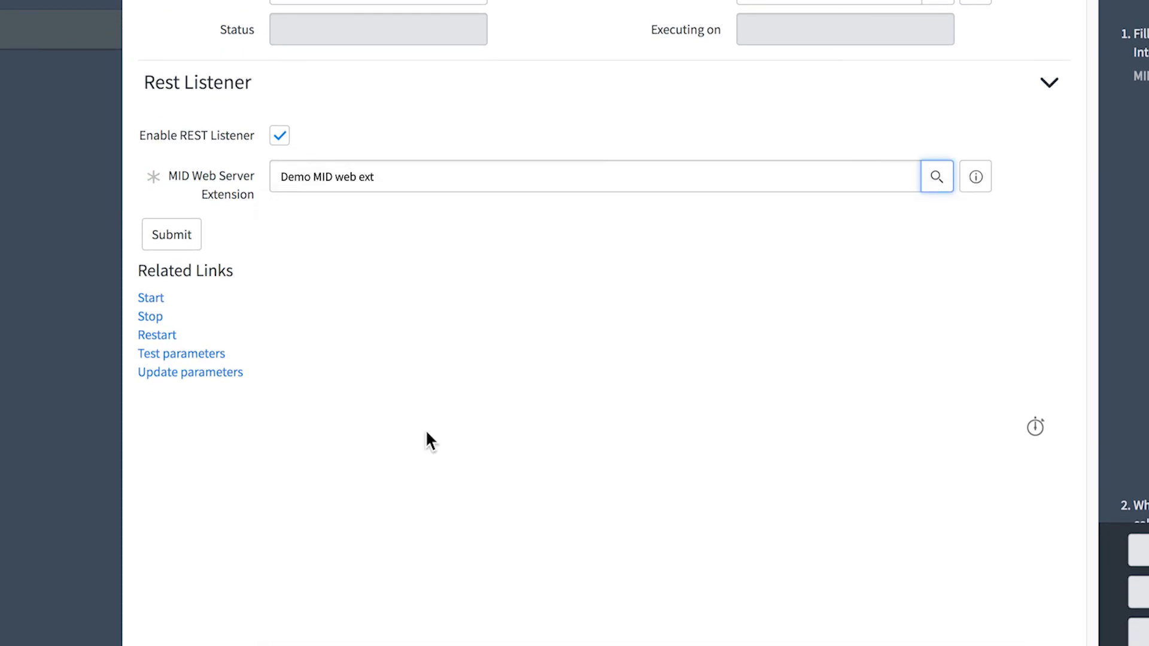
Submit the OI extension record and mark the Create the operational intelligence extension task as complete
click(910, 60)
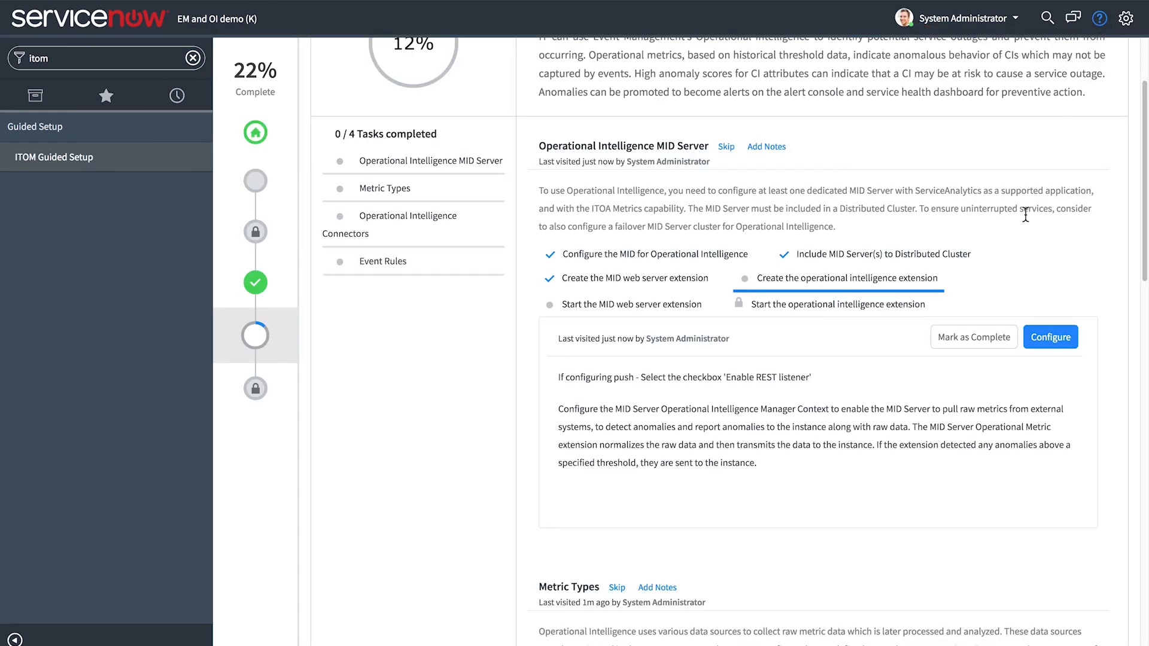
click(978, 340)
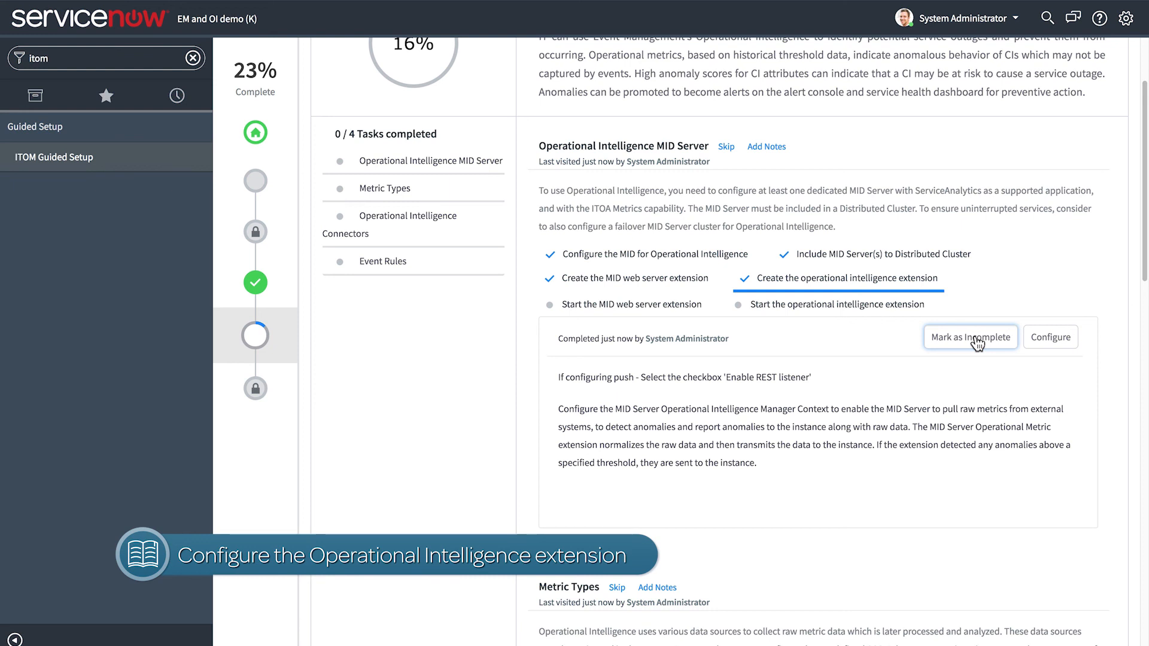
Open the Demo MID web ext context from the Start the MID web server extension task and start it
click(664, 305)
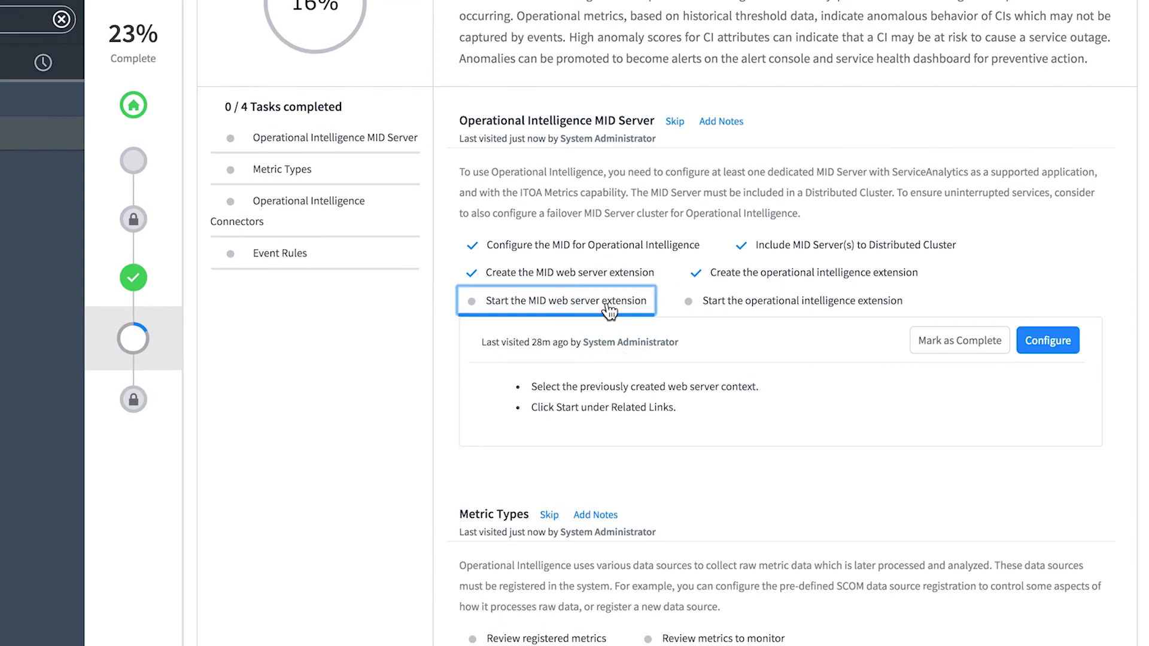
click(1047, 339)
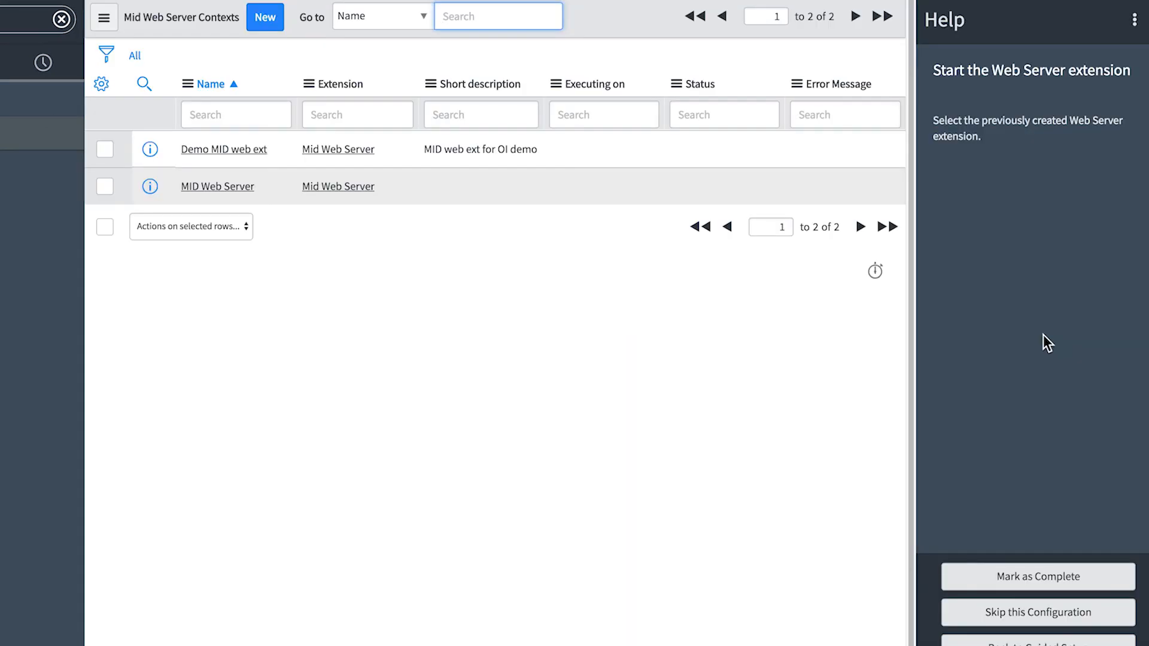
click(255, 153)
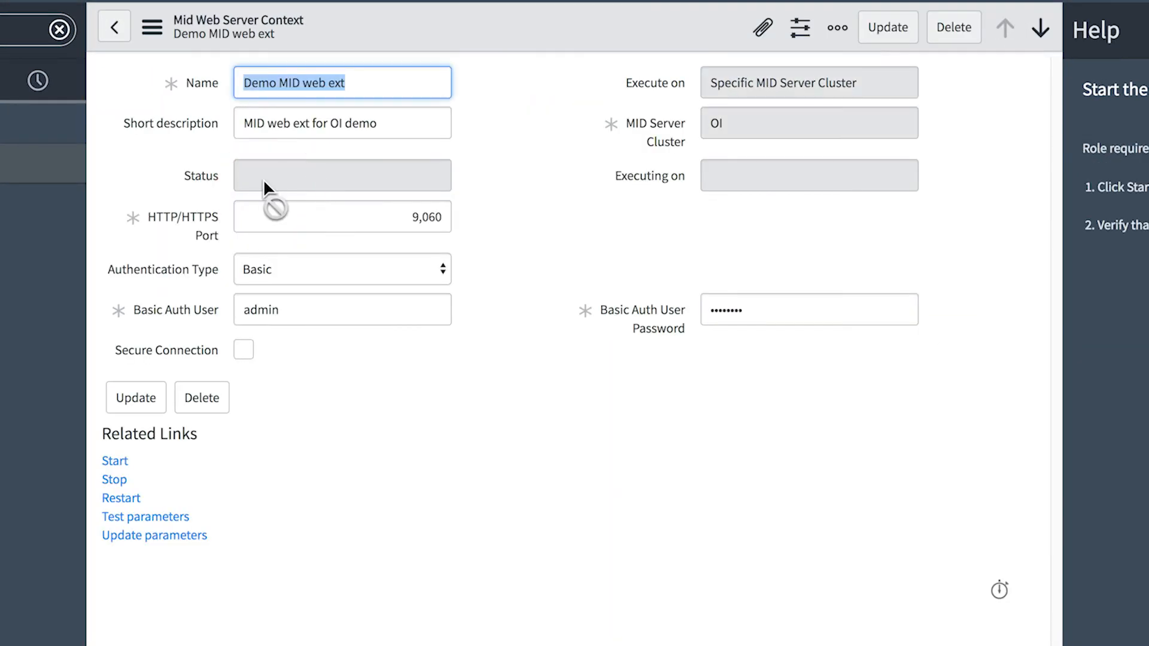
click(116, 462)
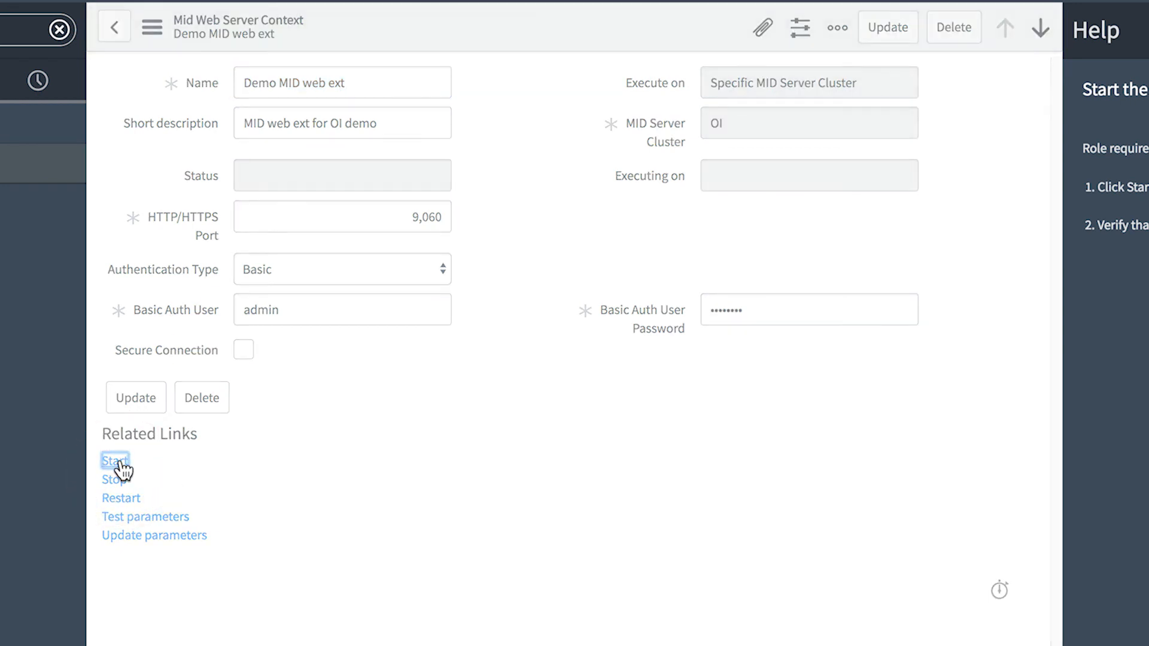
Return to the web server contexts list to check the extension's status, and mark the Start the MID web server extension task as complete
click(109, 30)
mouse_move(139, 104)
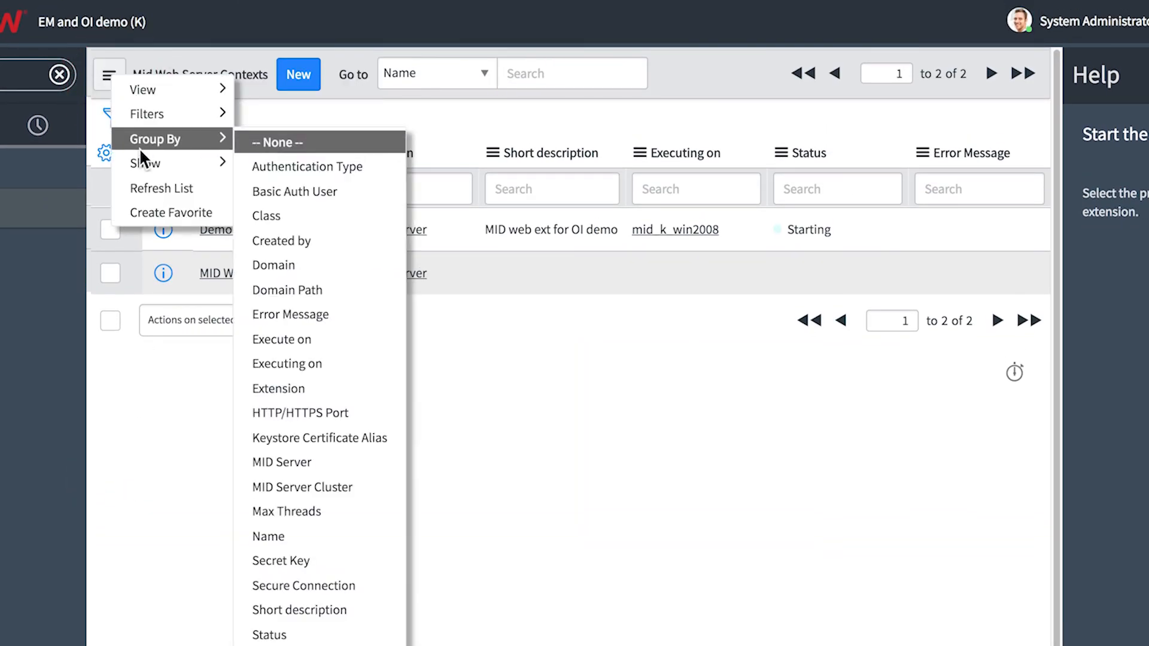
click(146, 188)
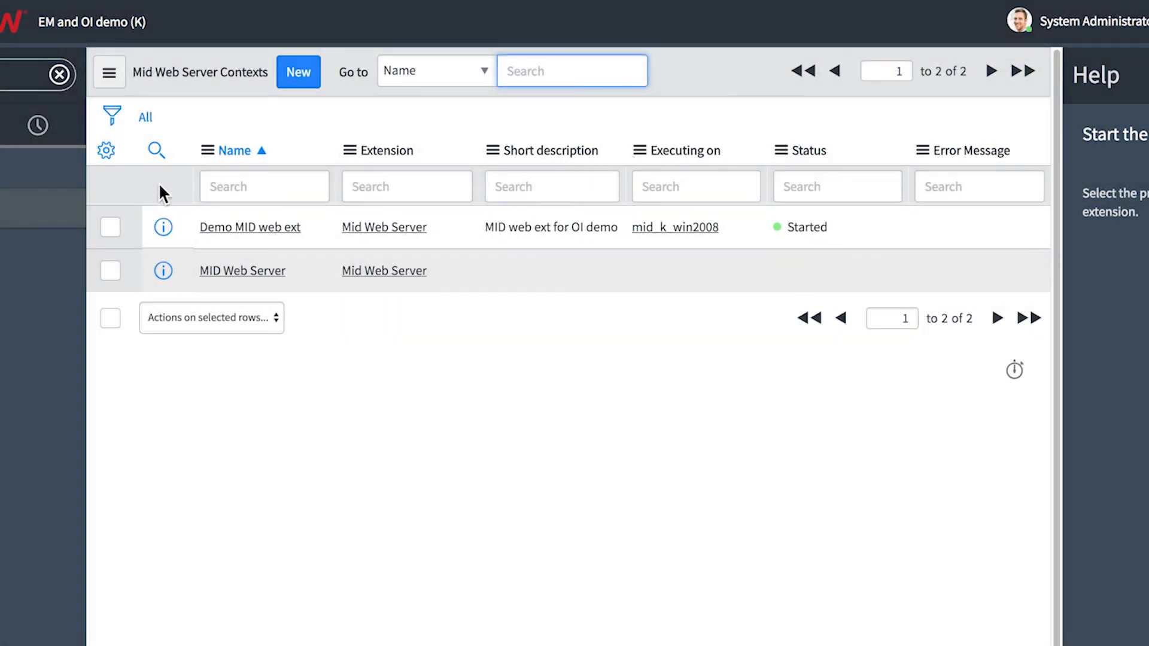
click(1047, 578)
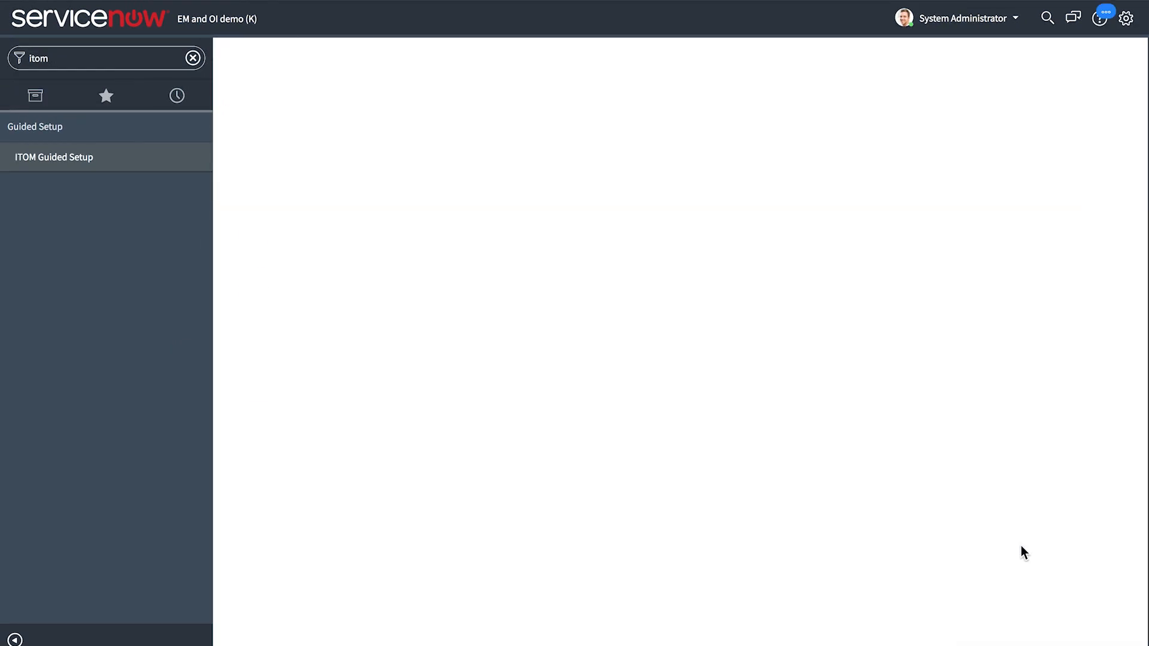
Open the Demo OI ext context from the Start the operational intelligence extension task and start it
click(835, 311)
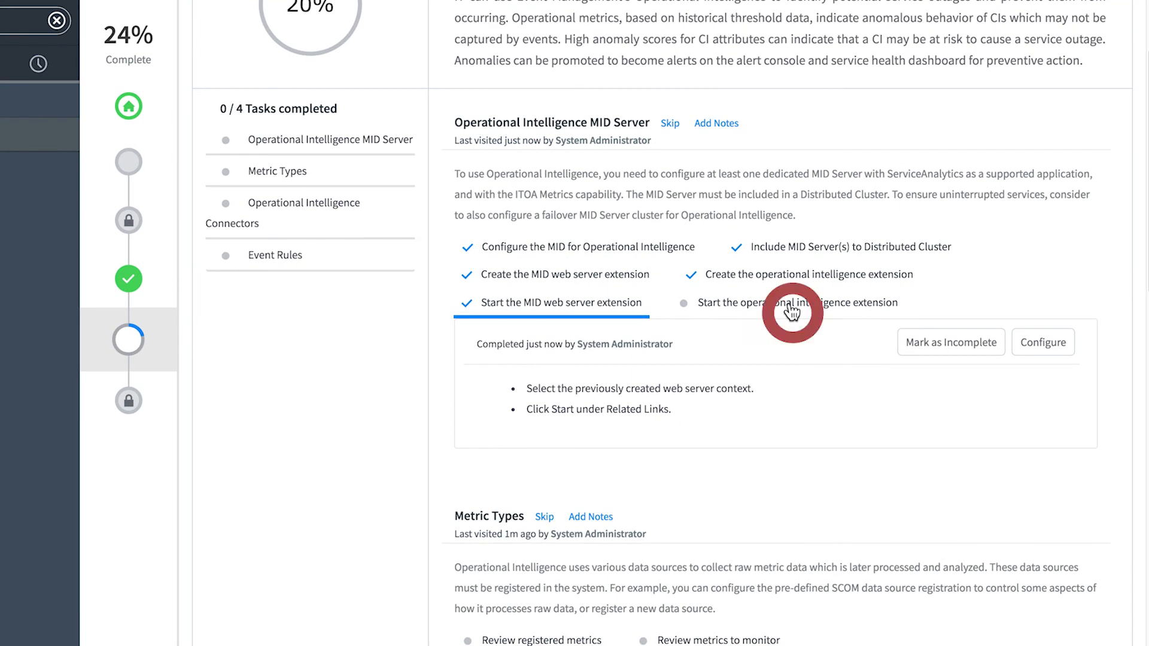
click(1042, 342)
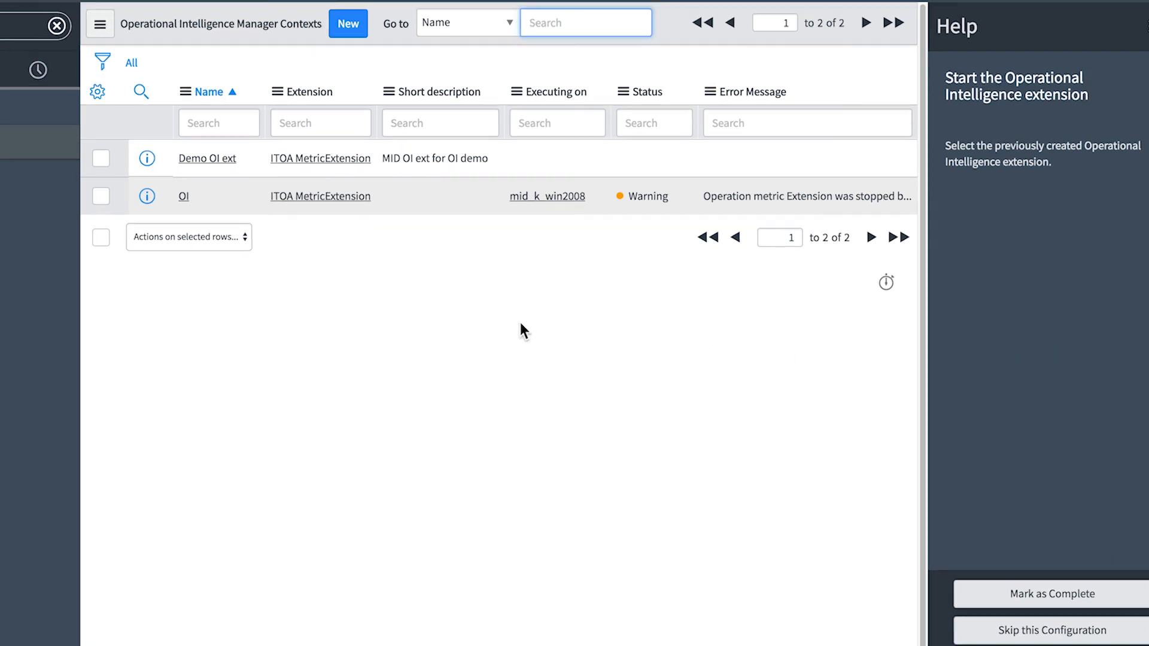
click(219, 159)
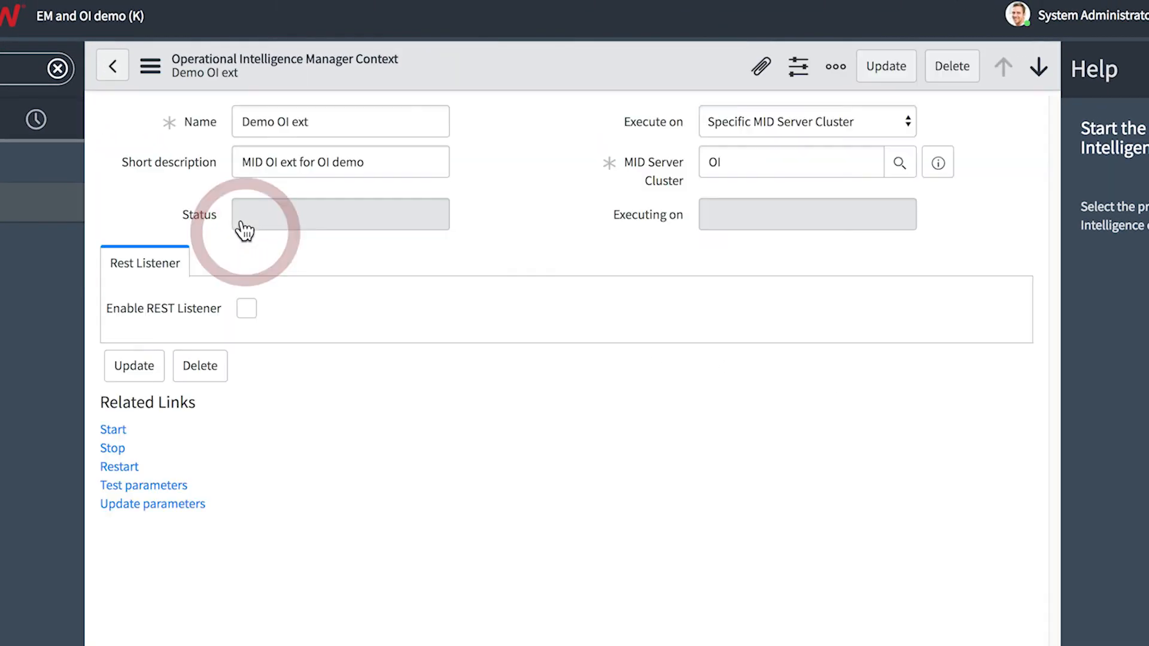
click(113, 431)
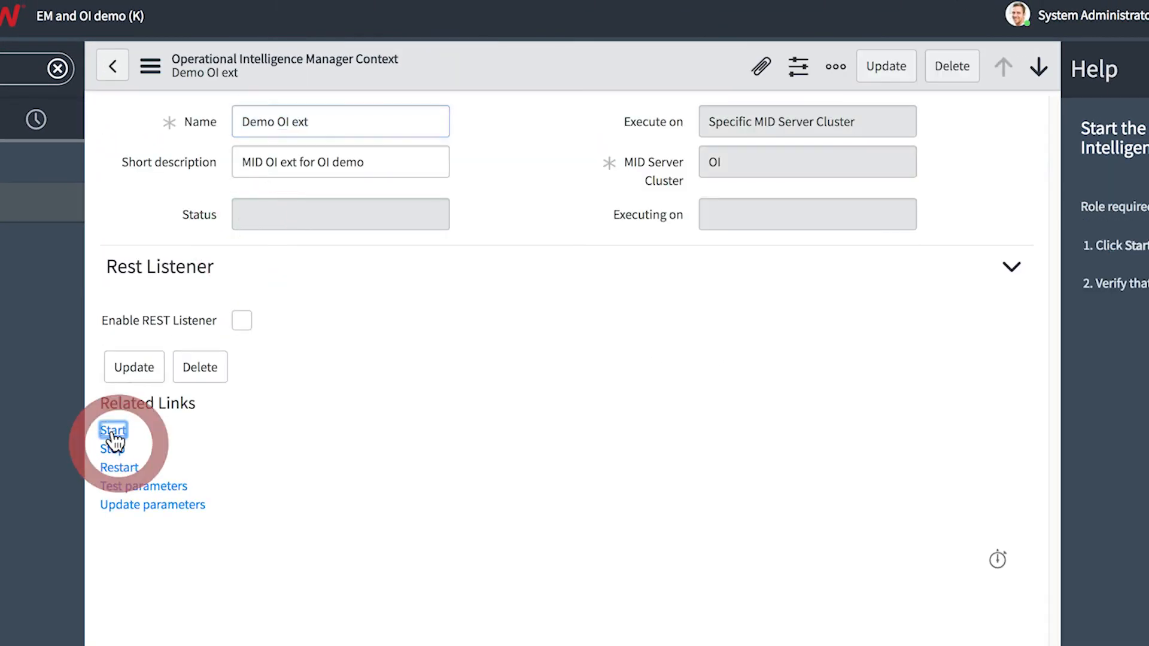
Refresh the Operational Intelligence Manager Contexts list to check the extension's status, and mark the Start the operational intelligence extension task as complete
click(107, 66)
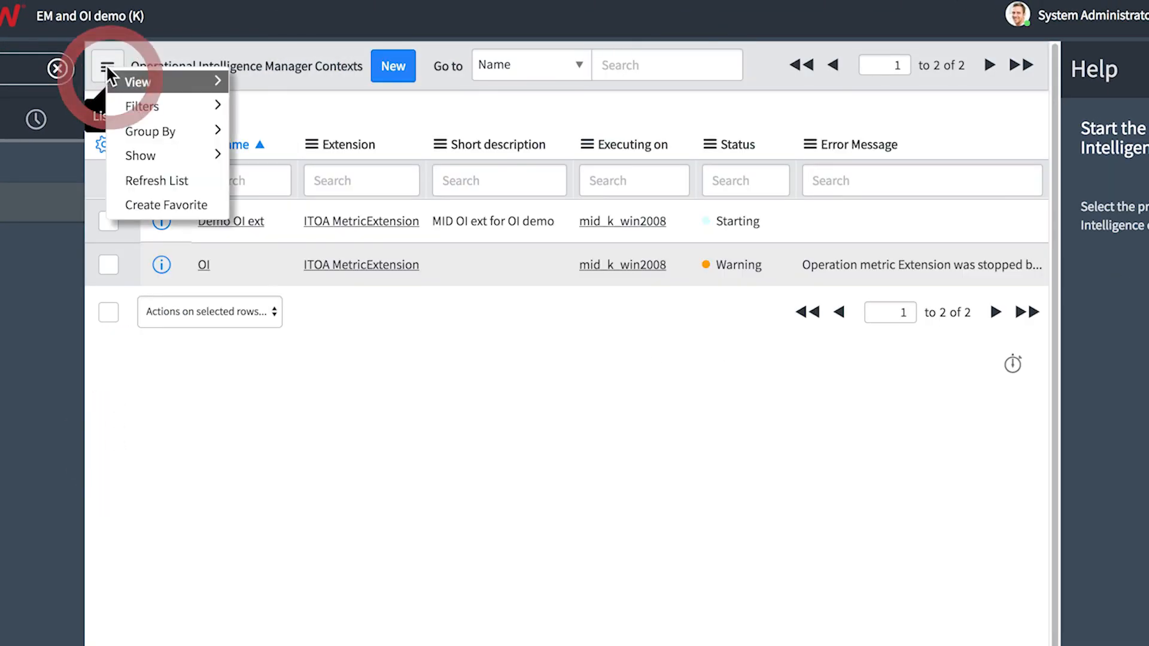
click(148, 170)
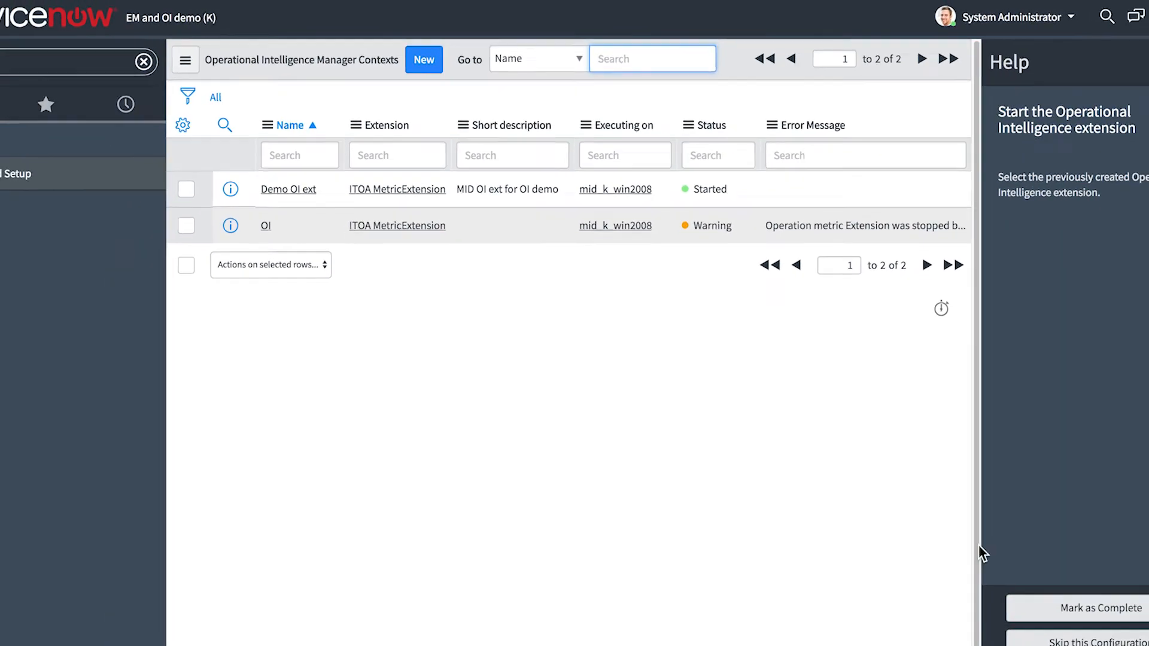
click(1026, 546)
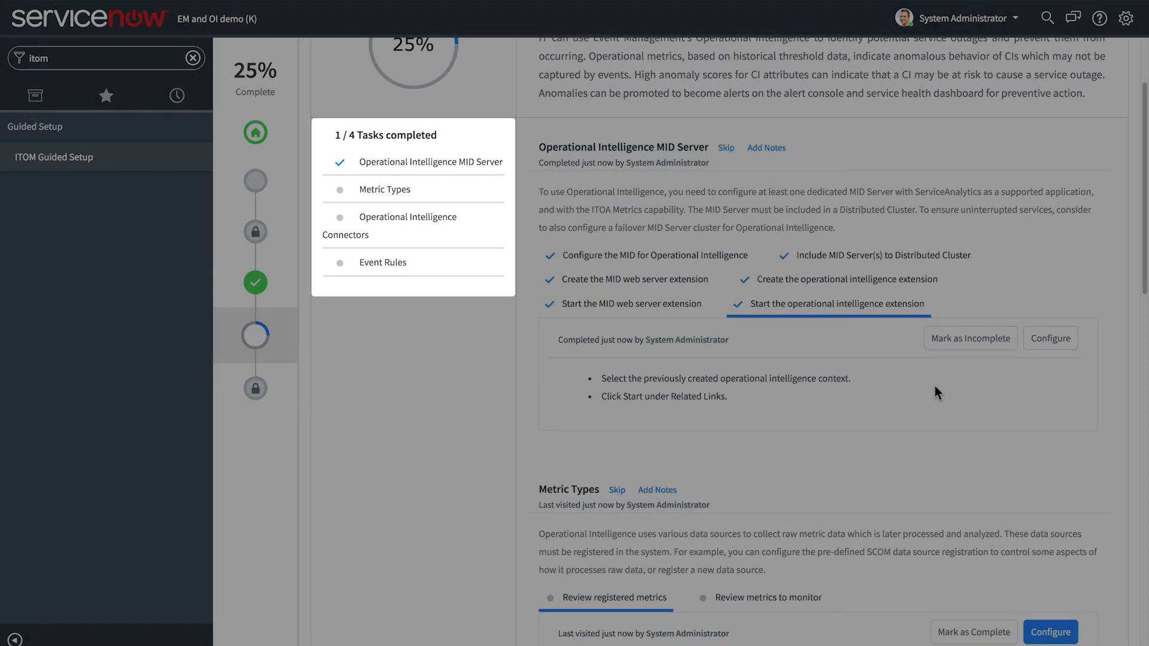
Review the HPOM metric type registration from the Review registered metrics task and return to Guided Setup
scroll(891, 398, down, 3)
scroll(862, 393, down, 2)
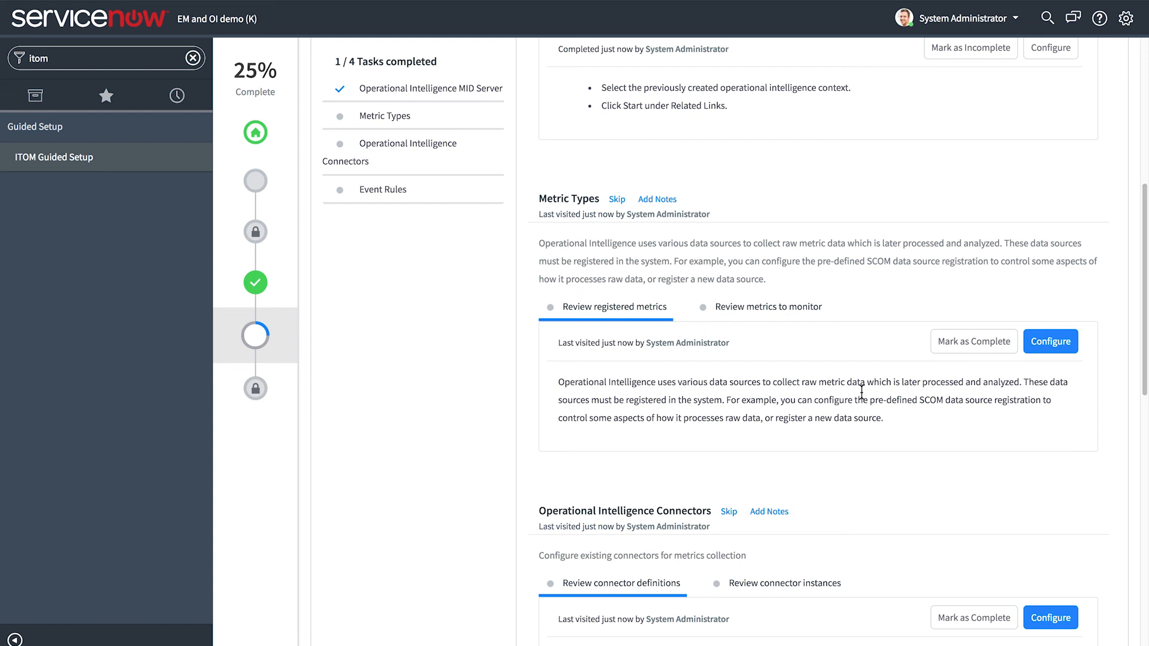
click(1047, 340)
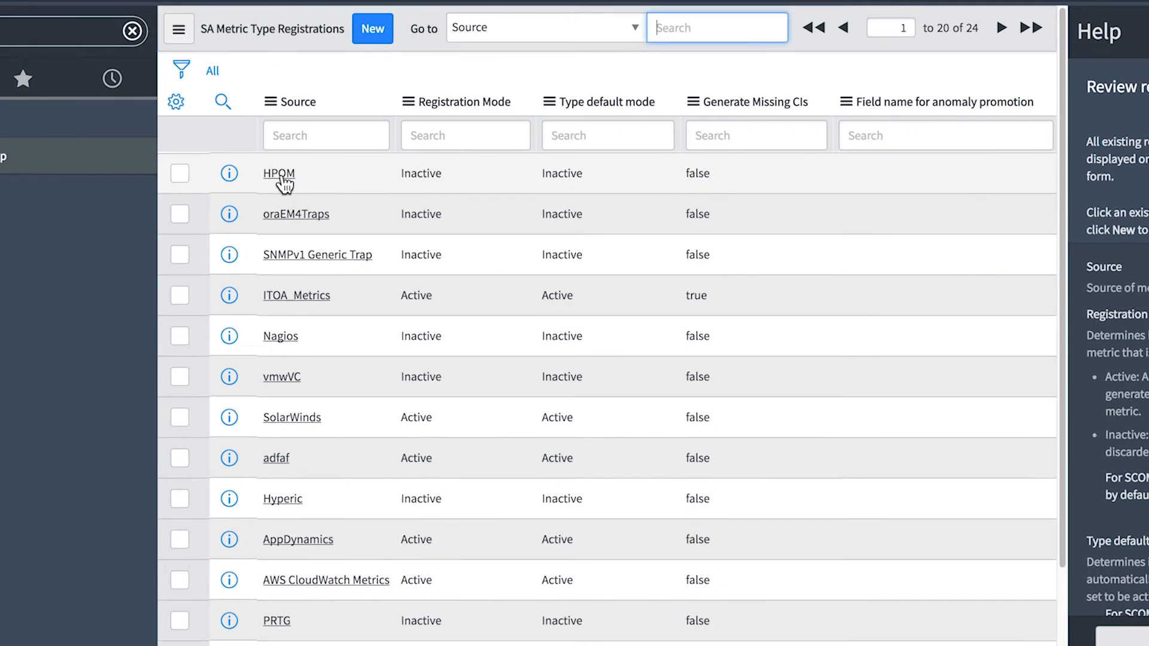
click(297, 172)
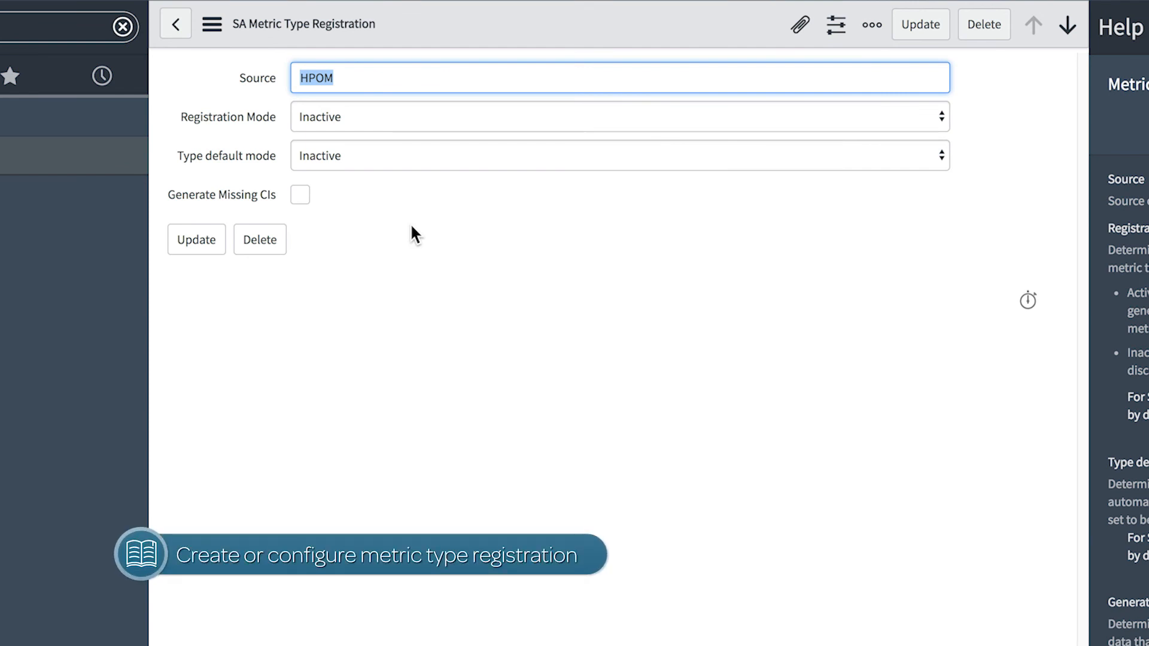
click(1011, 577)
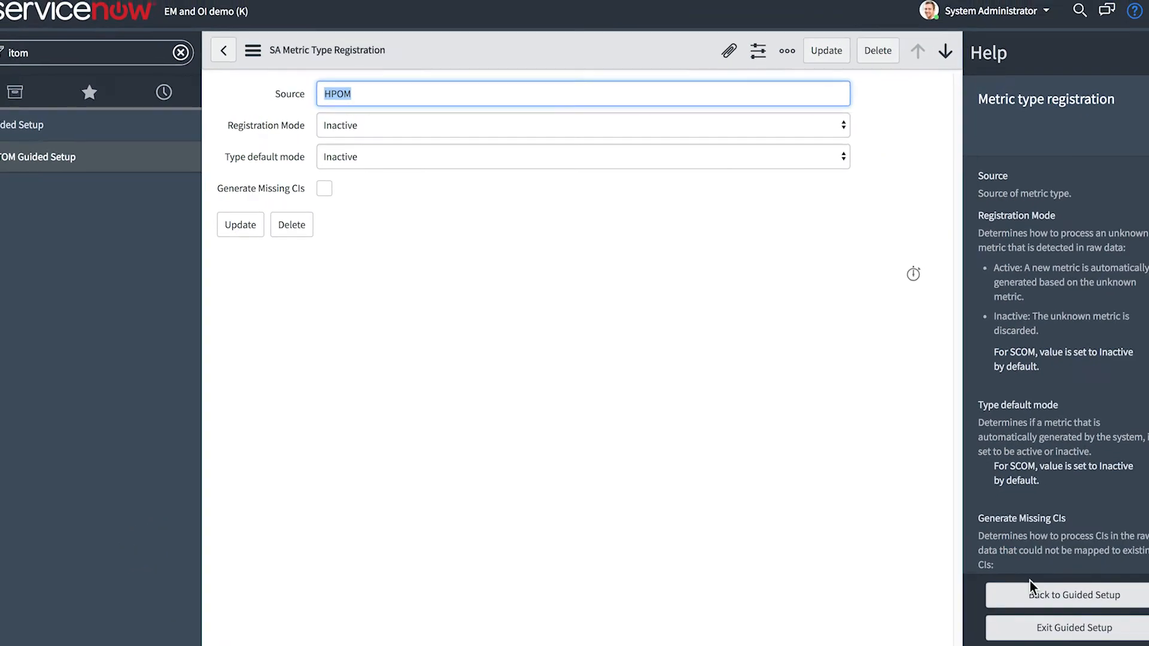
Mark the Review registered metrics task as complete and open the configuration of the Review metrics to monitor task
click(972, 345)
click(759, 313)
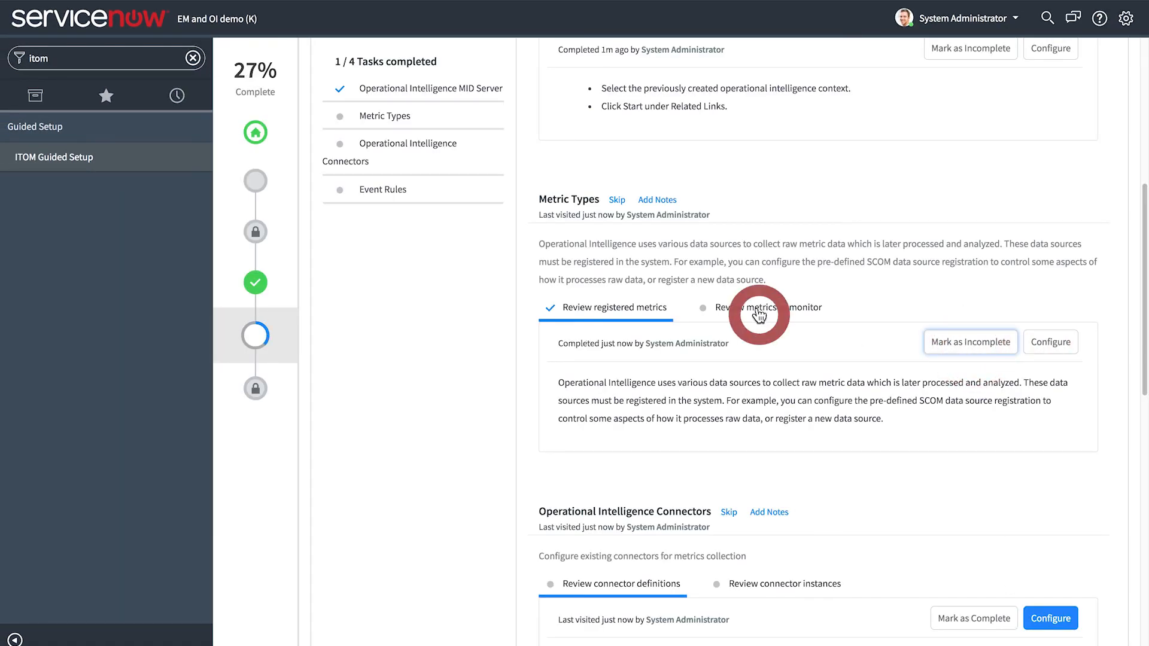
click(1049, 347)
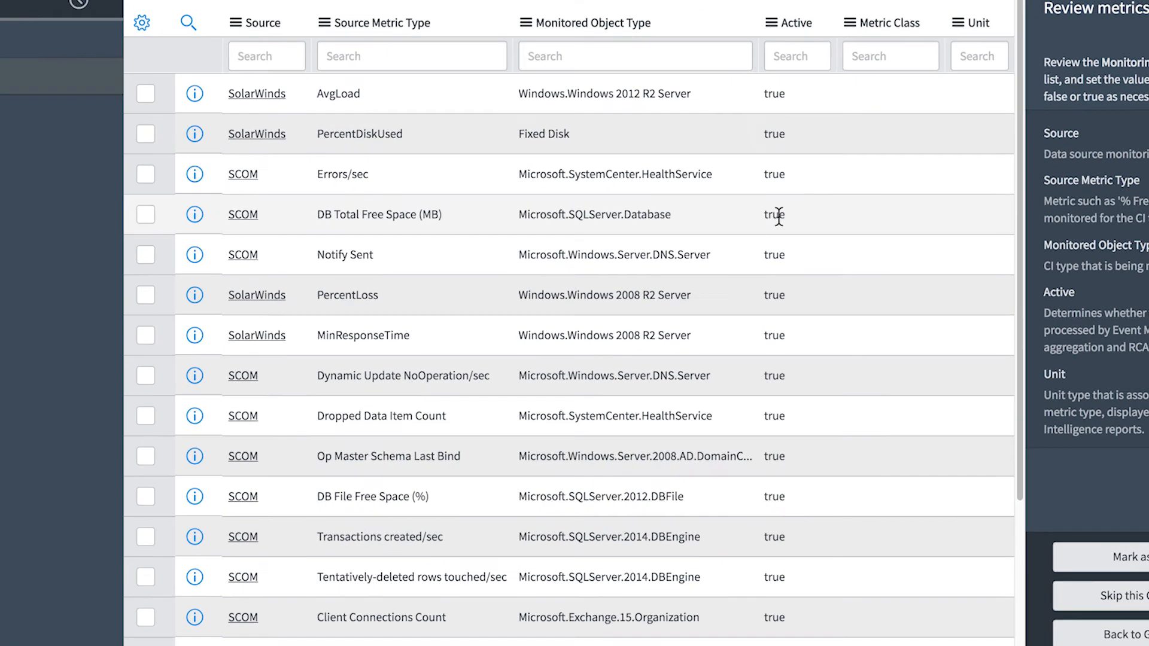
Try to set Active to false for the SCOM metric type DB Total Free Space (MB)
click(734, 267)
click(789, 188)
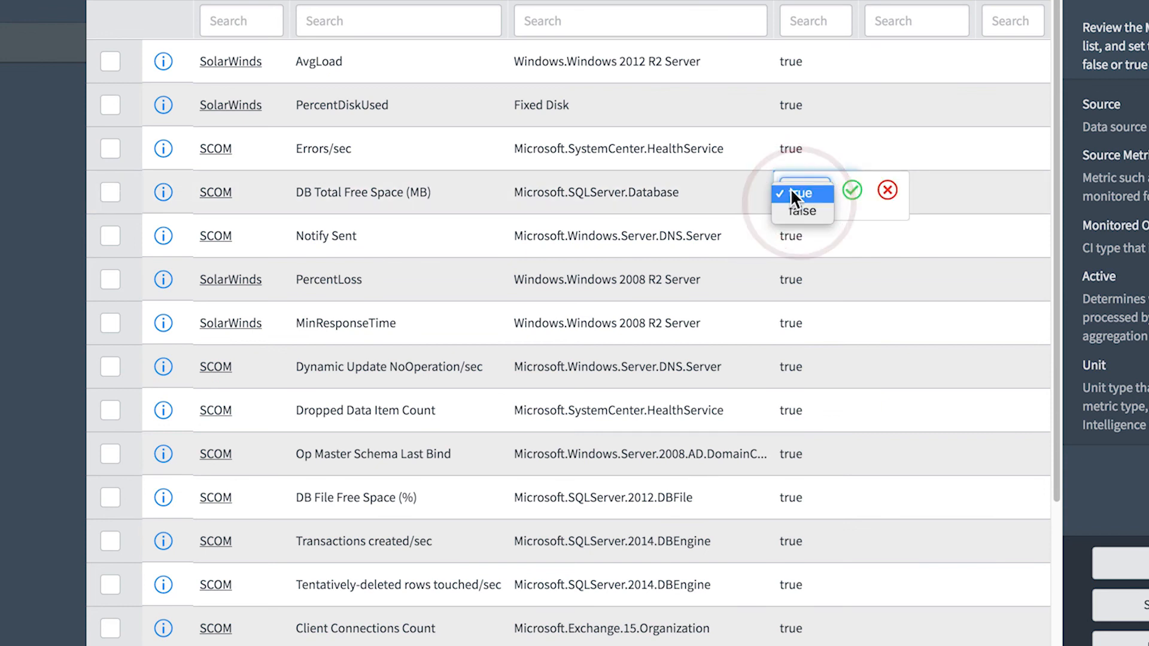
click(794, 212)
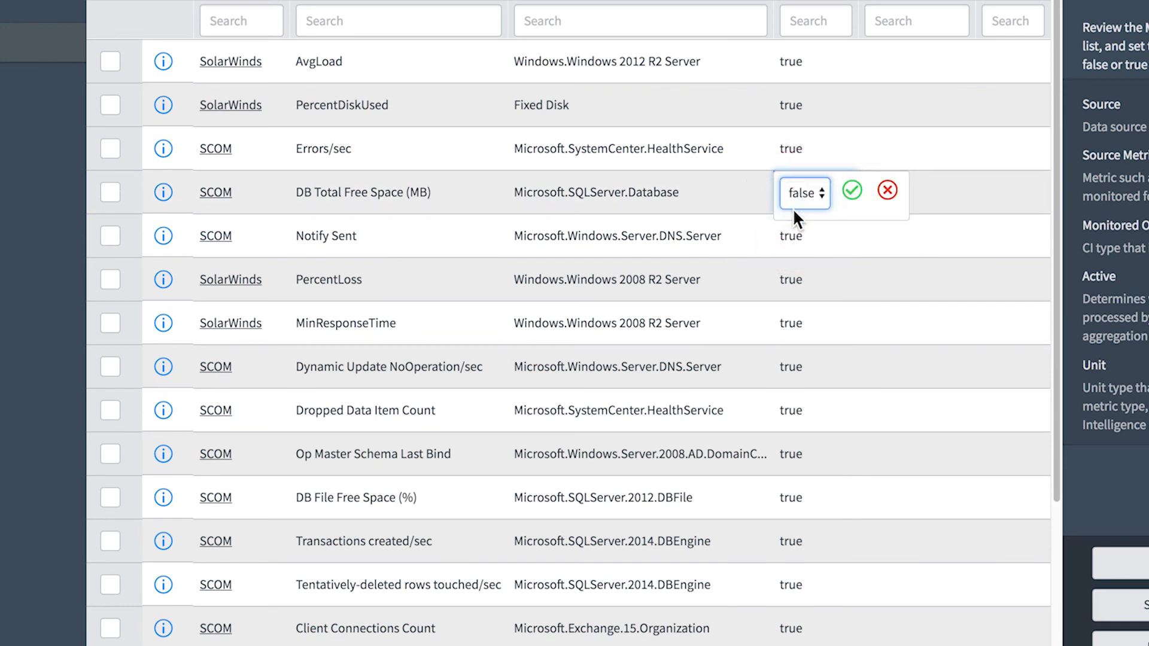
click(887, 190)
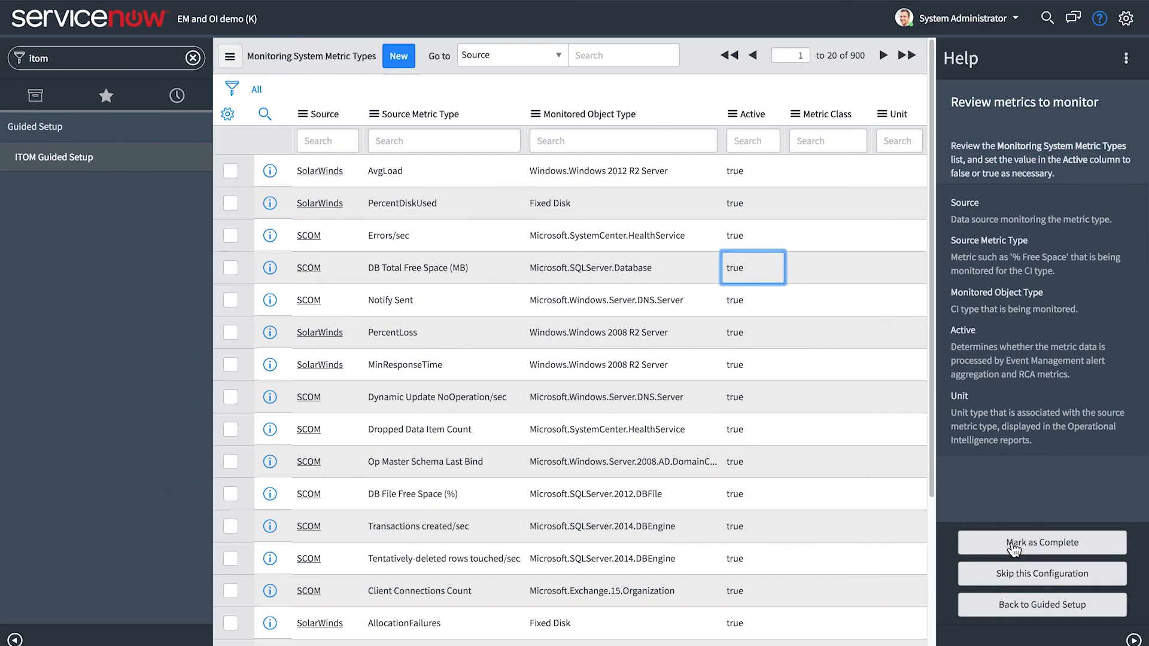
Mark the Review metrics to monitor task as complete and open the configuration of the Review connector definitions task
click(1125, 563)
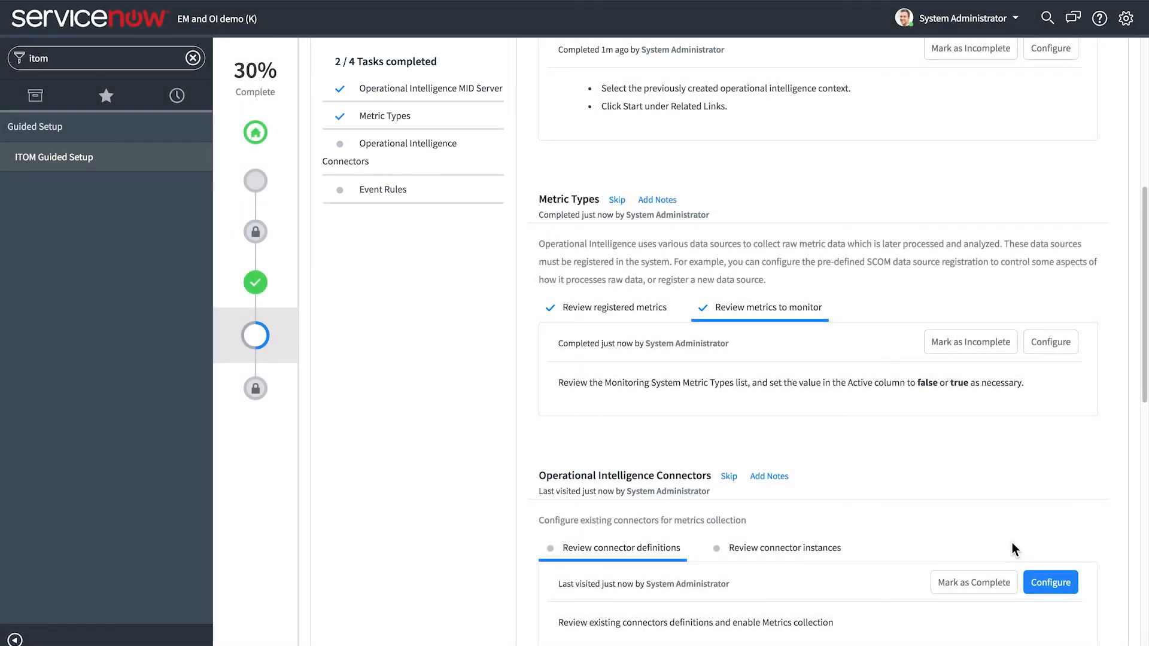
scroll(851, 441, down, 3)
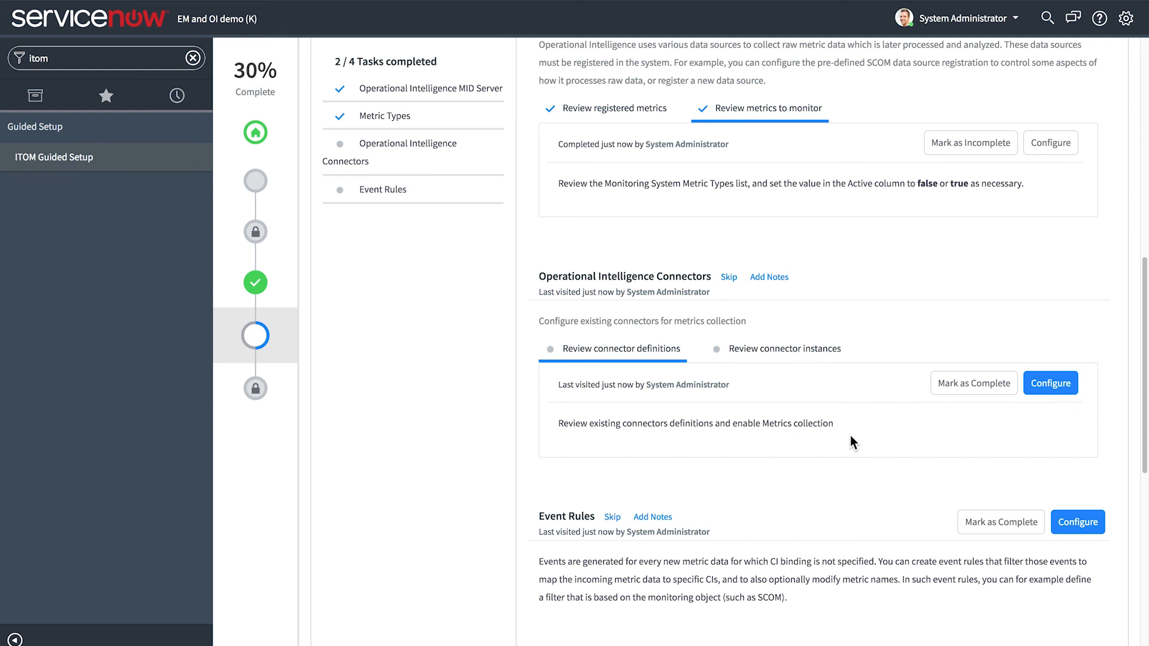
click(1050, 385)
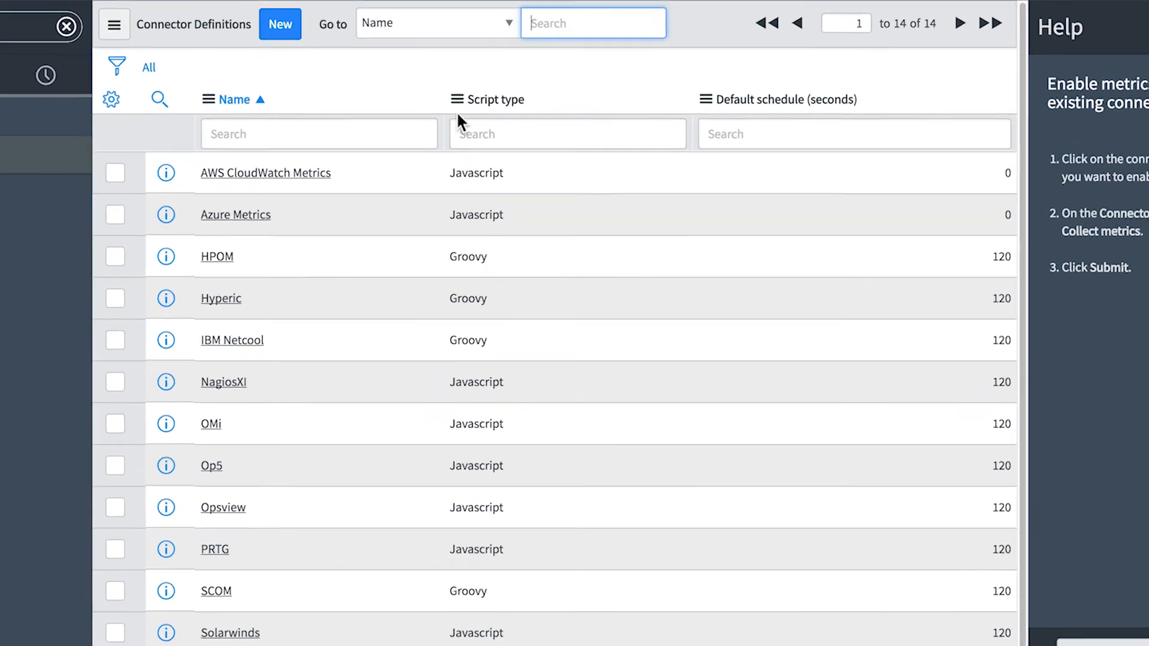
Add the Collect metrics column to the Connector Definitions list layout directly after Name and save the layout
click(395, 86)
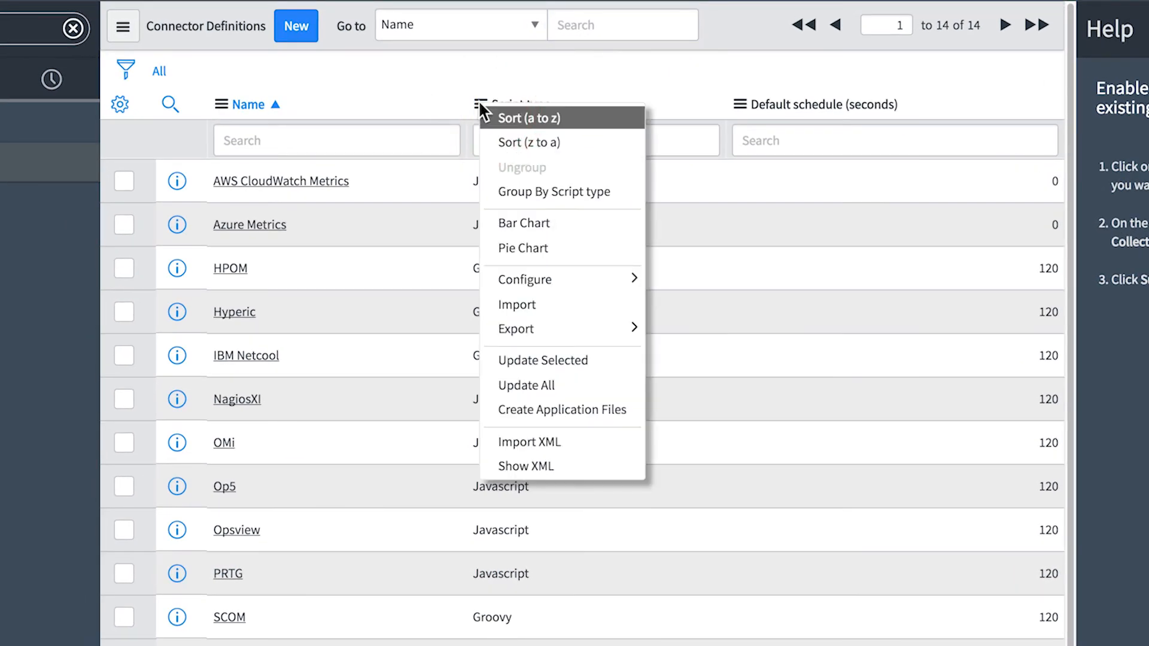
mouse_move(549, 280)
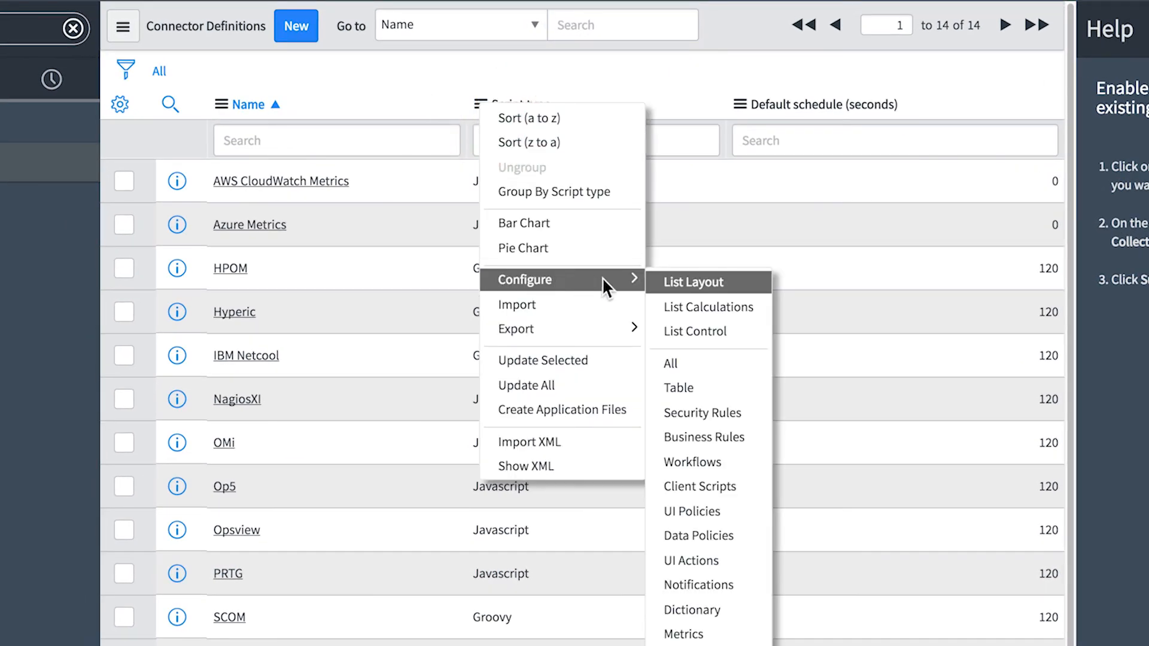
click(710, 283)
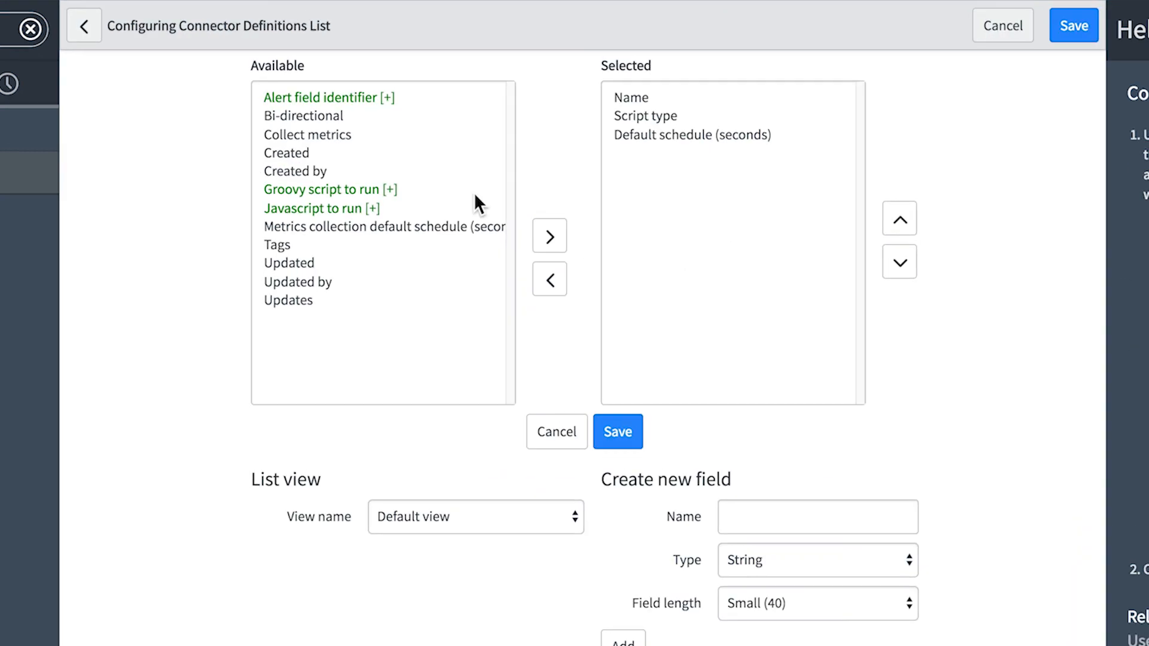
click(335, 137)
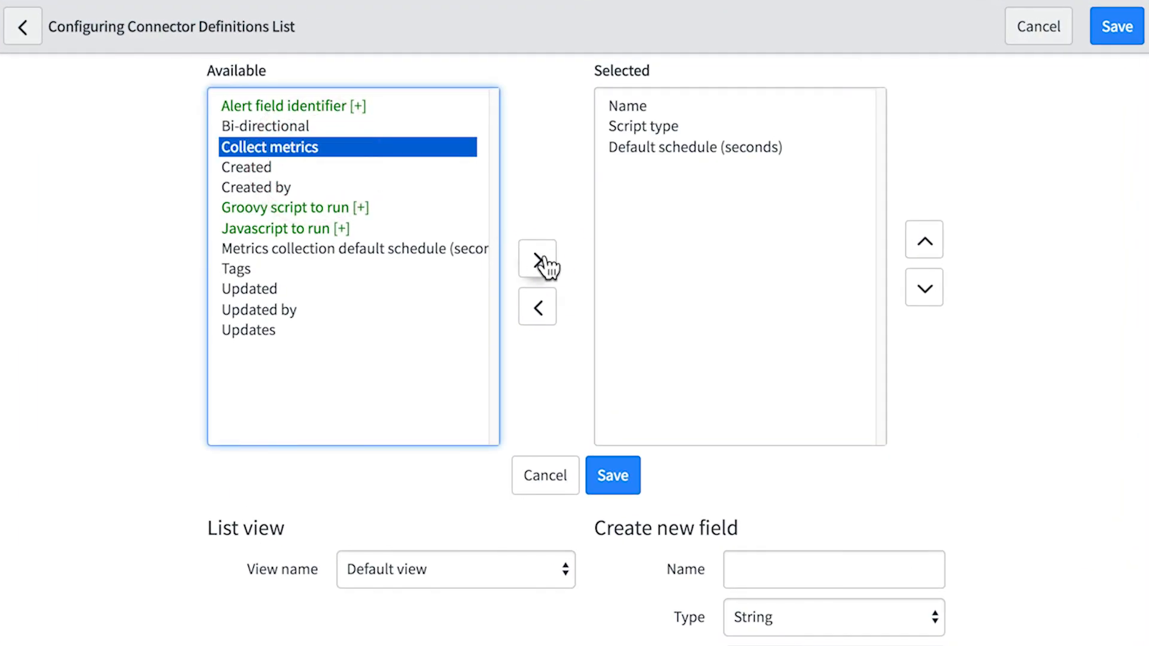
click(549, 237)
click(924, 242)
click(924, 241)
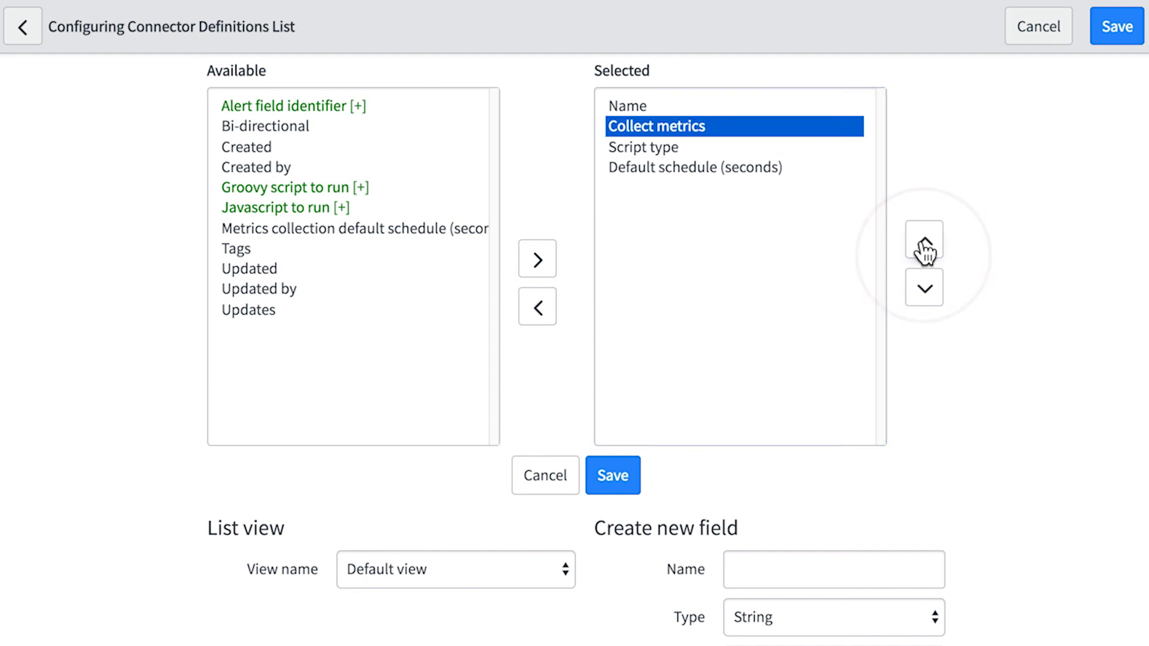
click(612, 475)
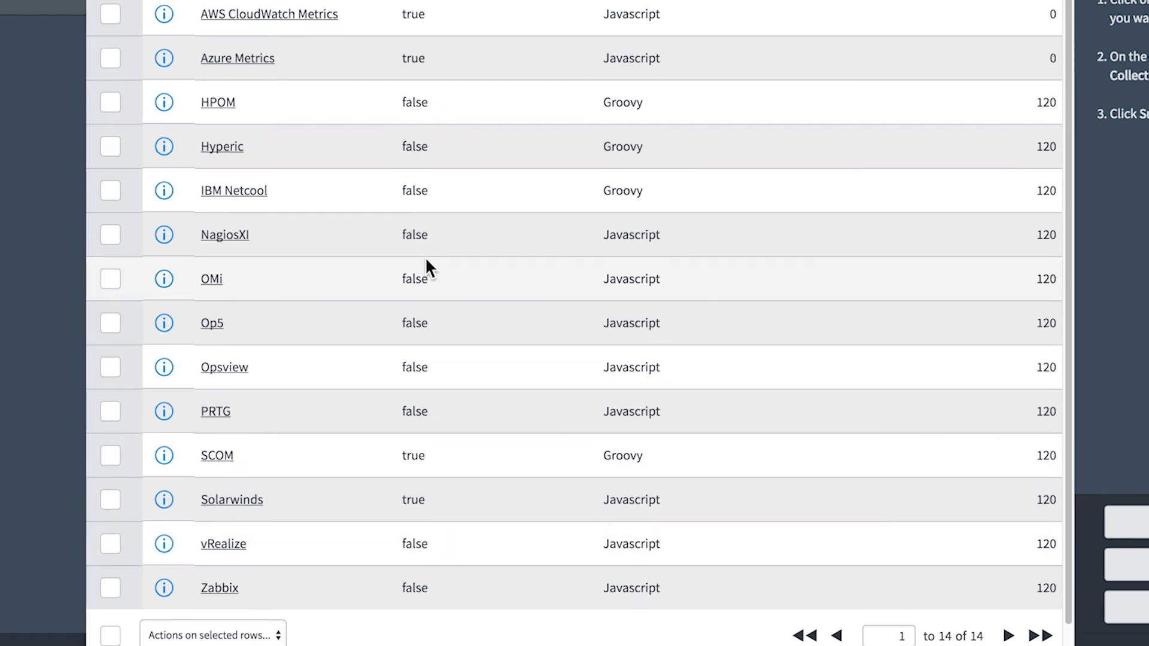
Try to set Collect metrics to true for the IBM Netcool connector definition
click(408, 220)
click(465, 245)
click(472, 225)
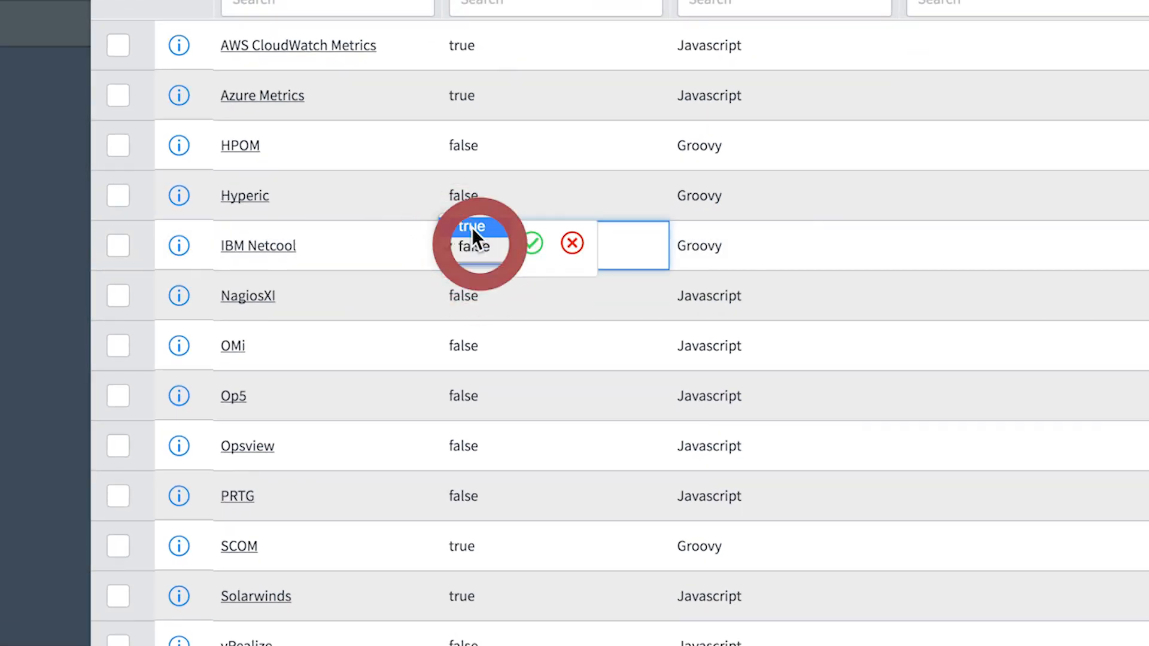
click(572, 243)
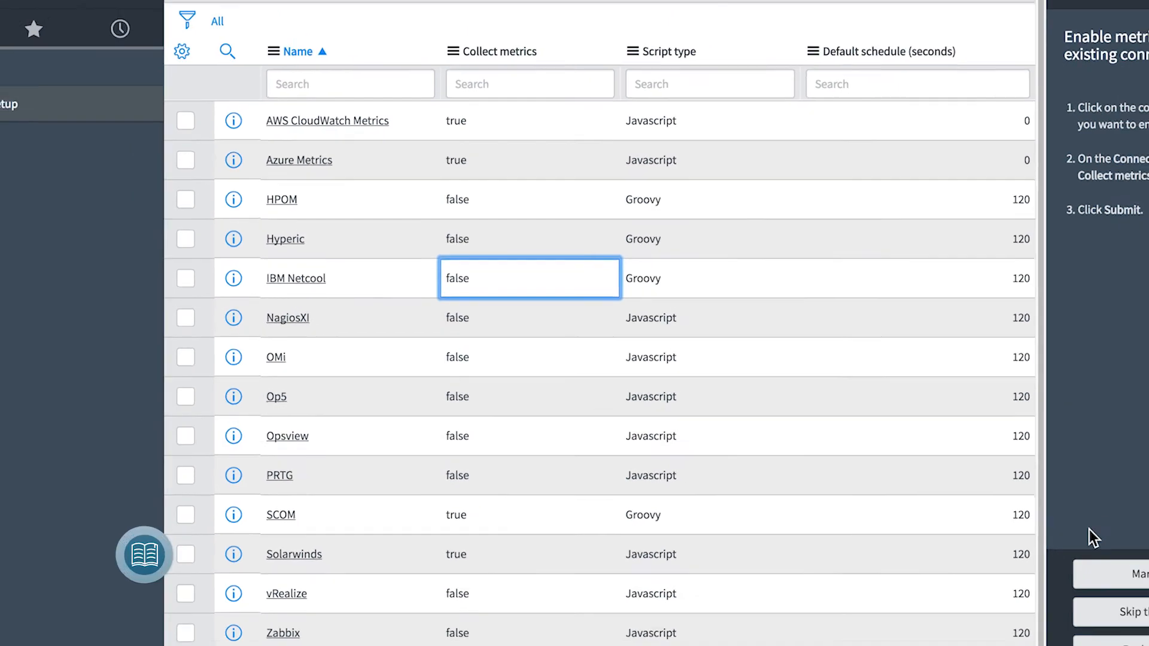
Mark the Review connector definitions task as complete and open the configuration of the Review connector instances task
click(977, 543)
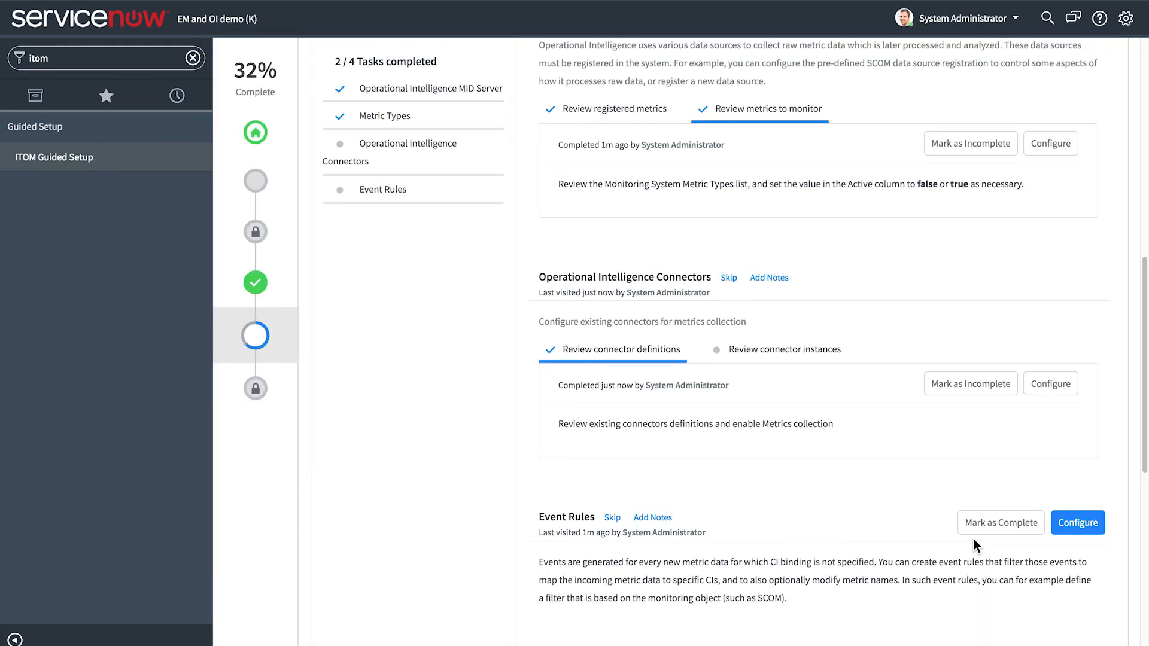
click(777, 353)
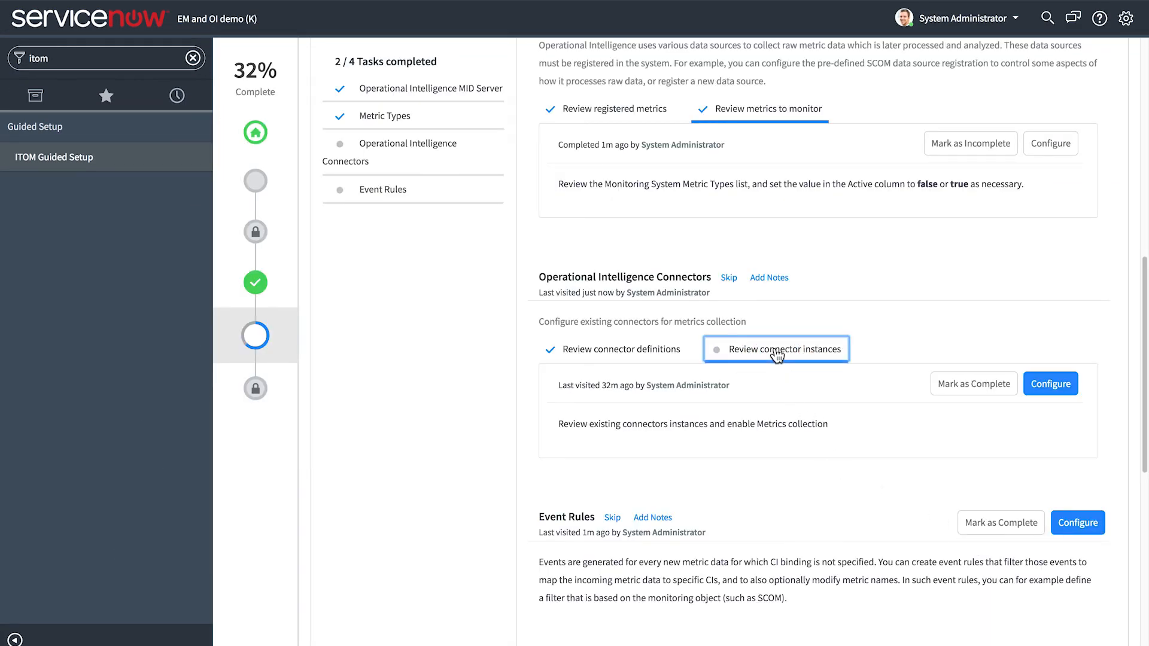
click(1045, 385)
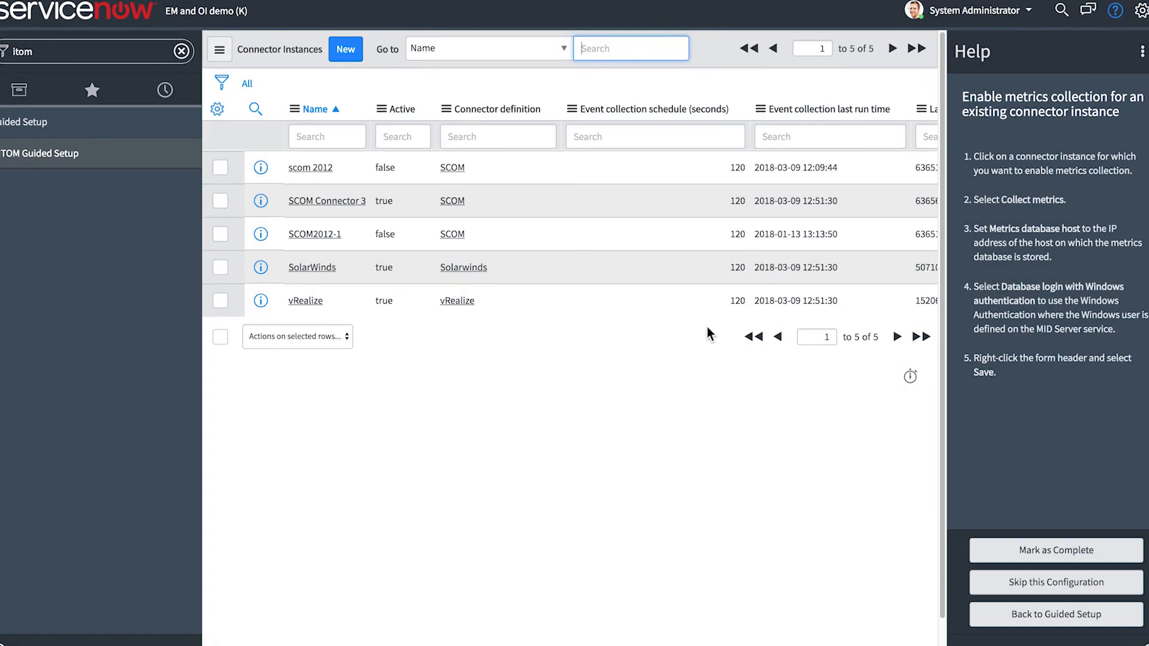
Open the scom 2012 connector instance, review its metrics collection settings and MID Server, and test the connector
click(280, 160)
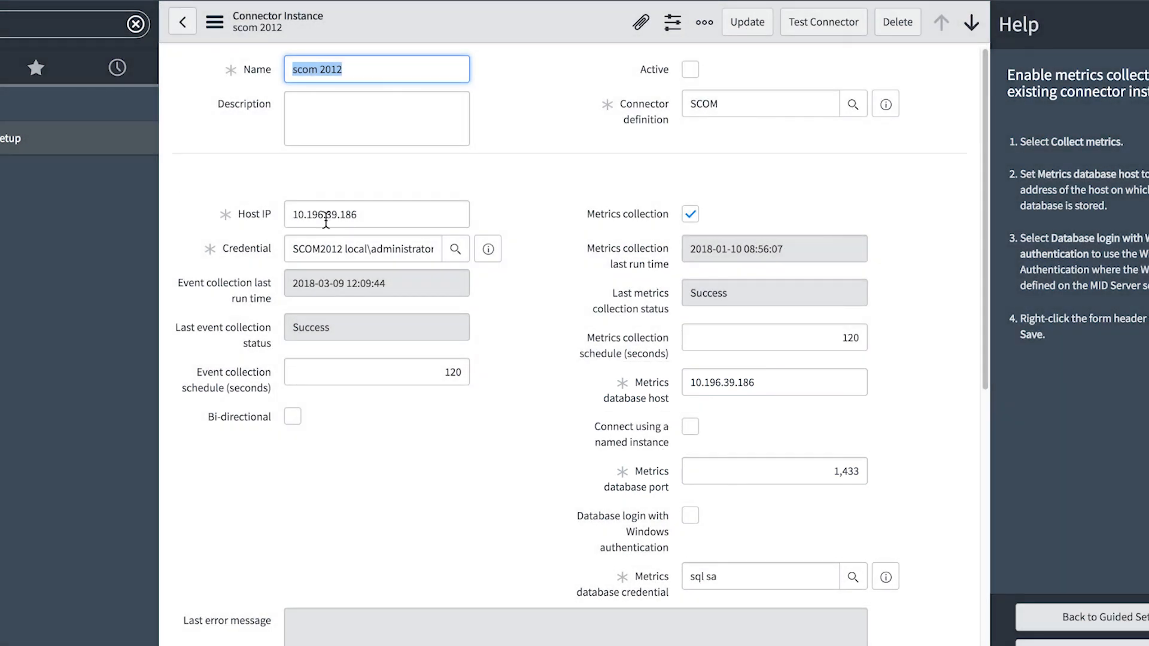
scroll(501, 305, down, 1)
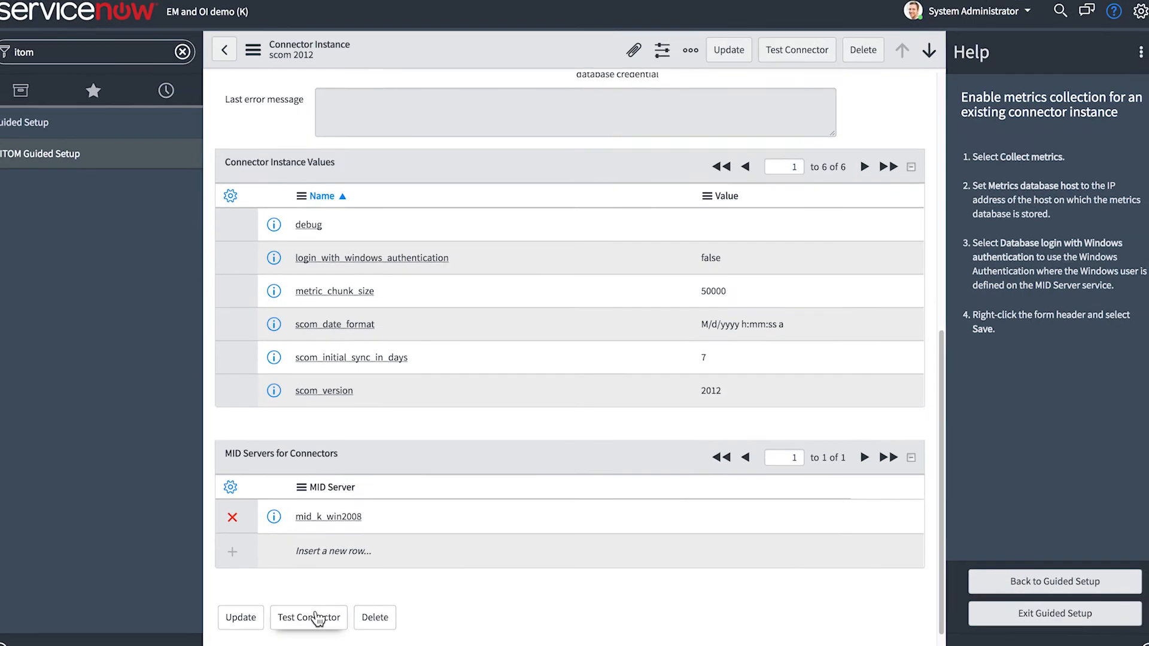
click(317, 618)
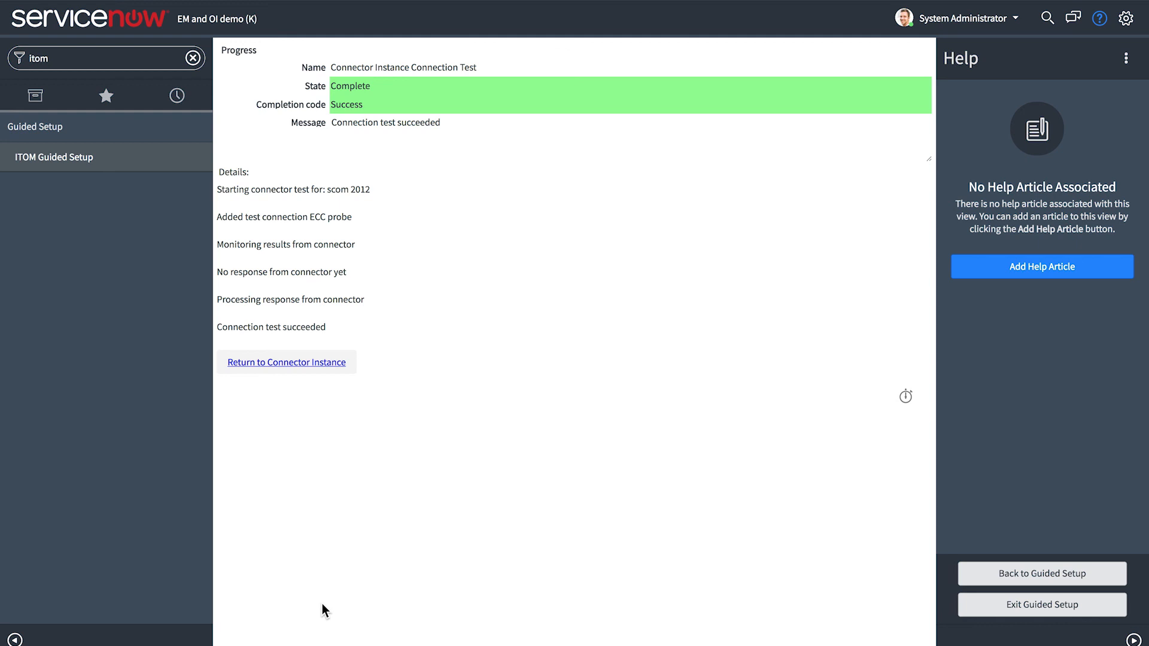
Leave the connection test for the scom 2012 record and go back to the Connector Instances list
click(293, 362)
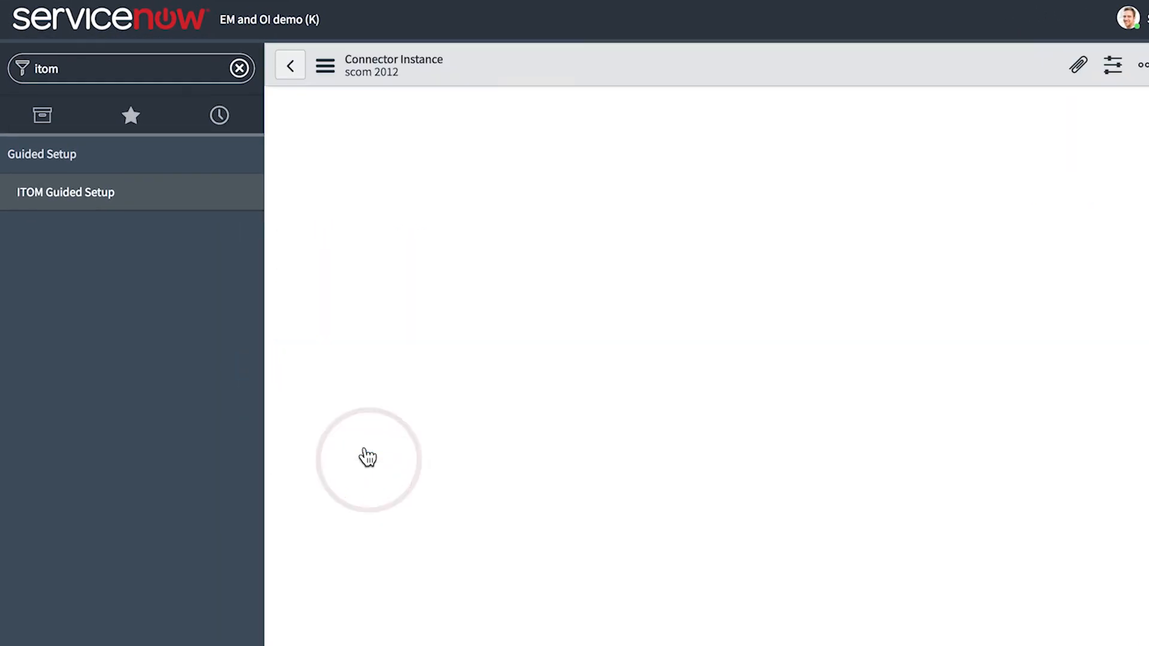
right_click(10, 0)
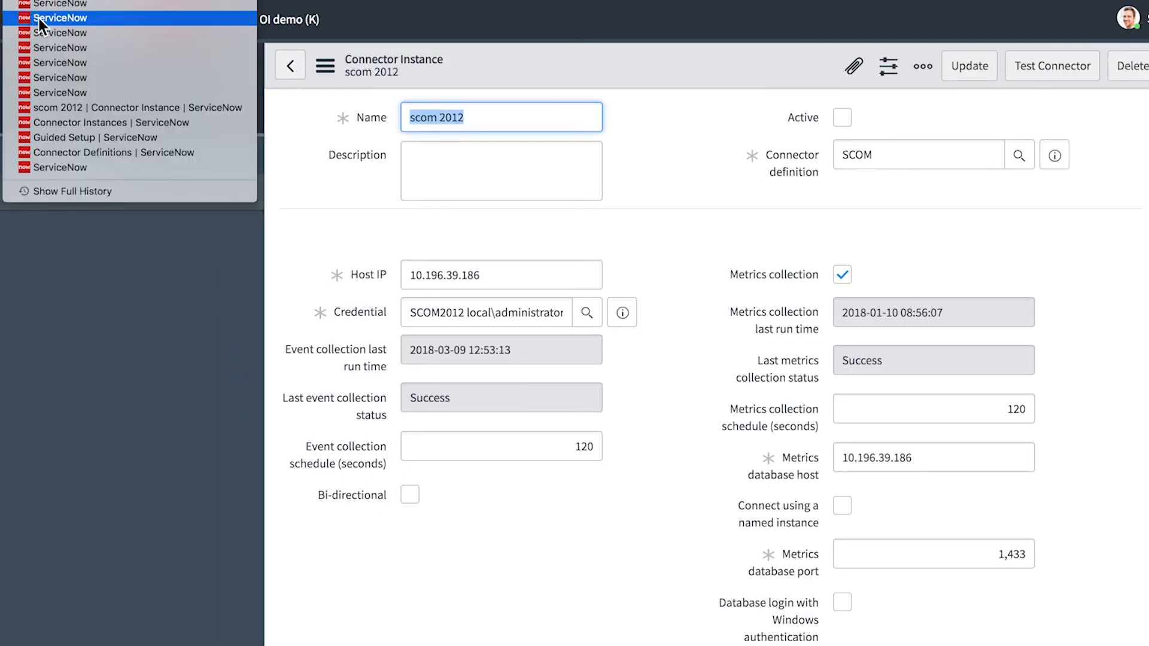
click(66, 125)
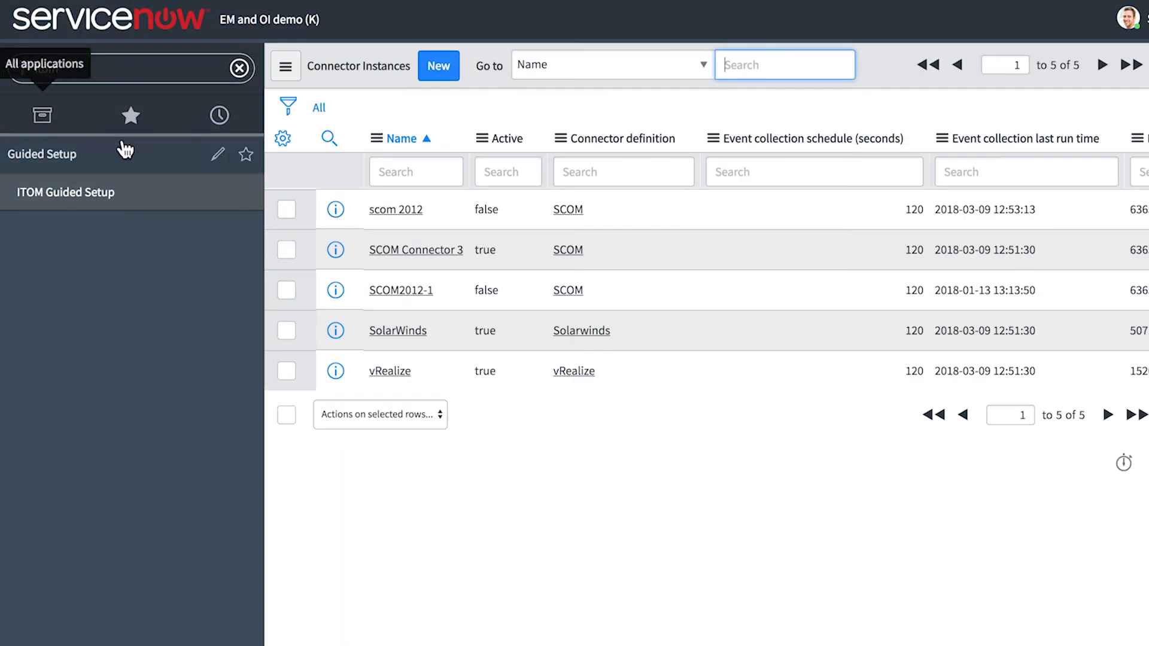
Mark the Review connector instances task as complete and open the configuration of the Event Rules task
click(1050, 548)
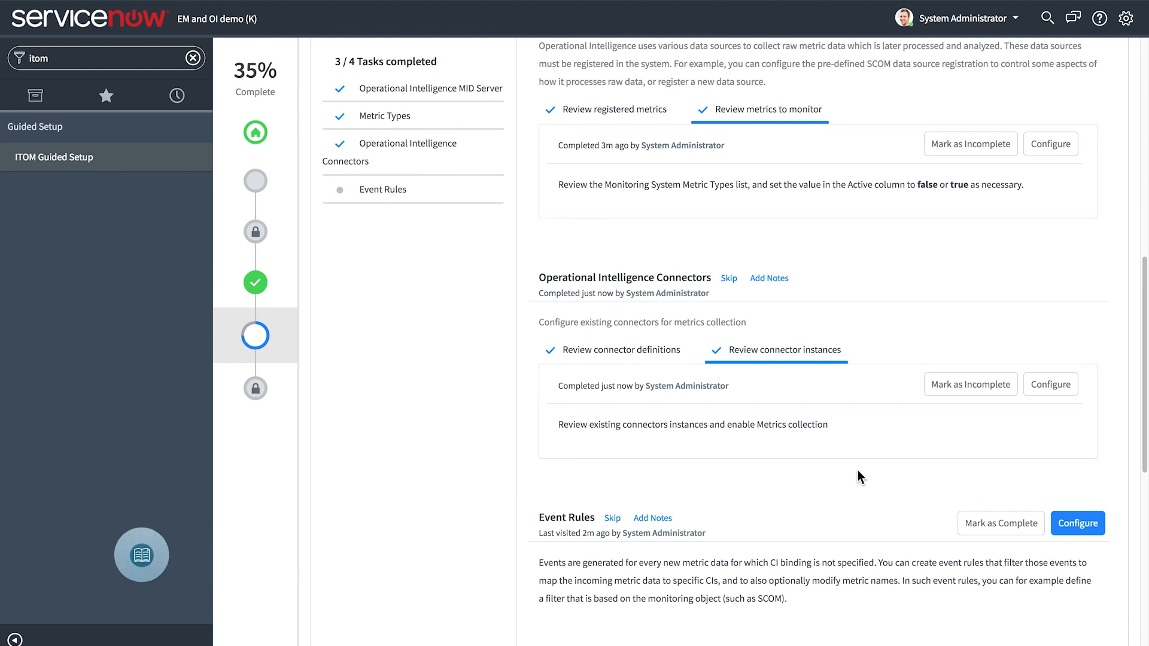
scroll(857, 471, down, 4)
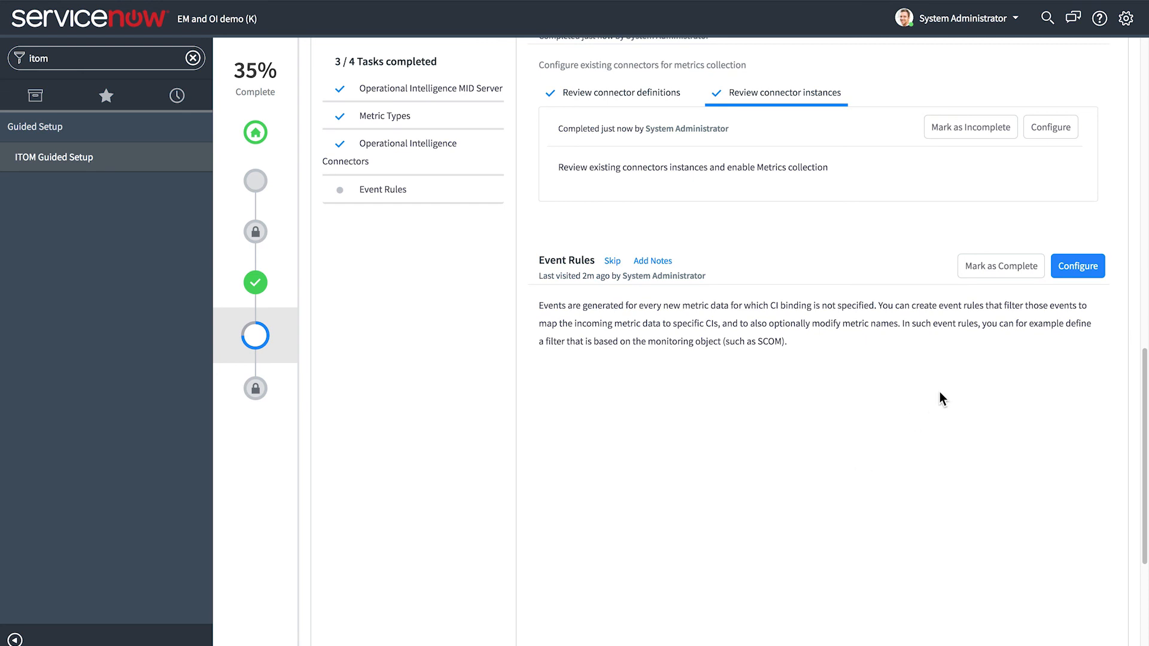
click(1076, 267)
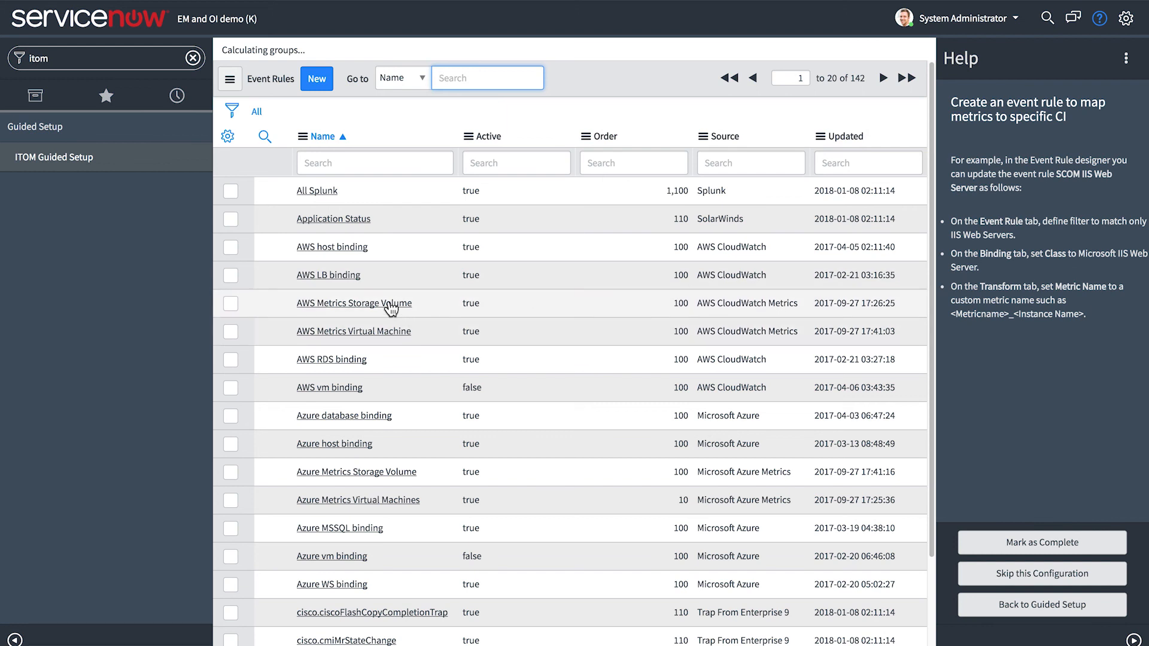
Review the event filter of the AWS Metrics Storage Volume event rule and mark the Event Rules task as complete
click(320, 303)
click(422, 91)
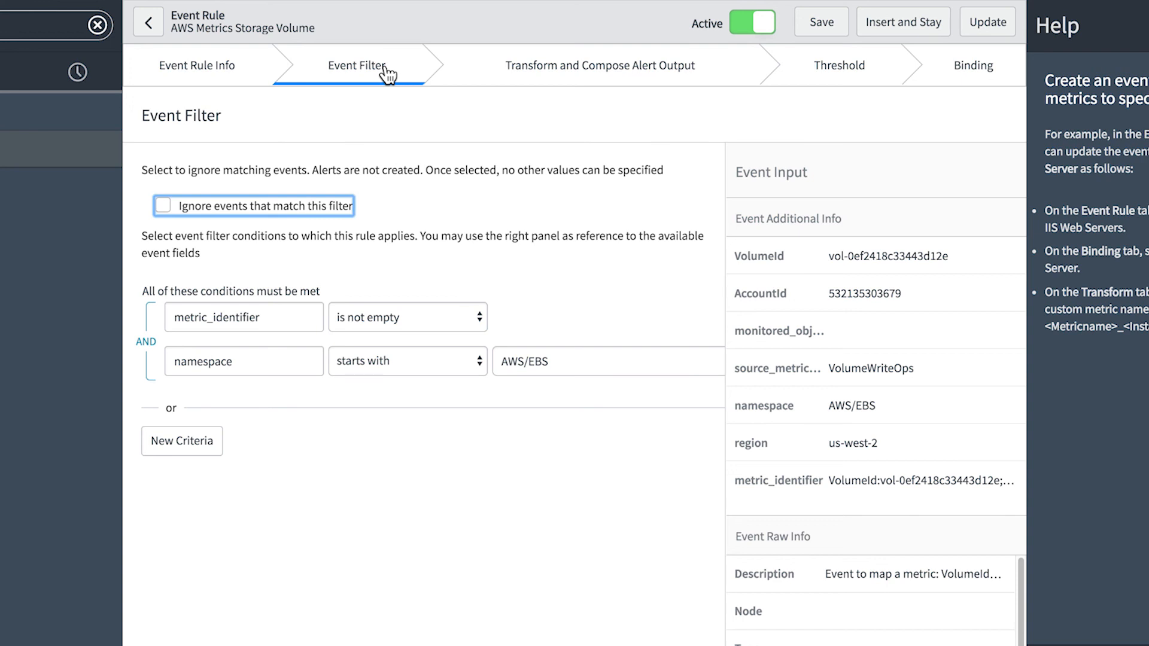
click(149, 25)
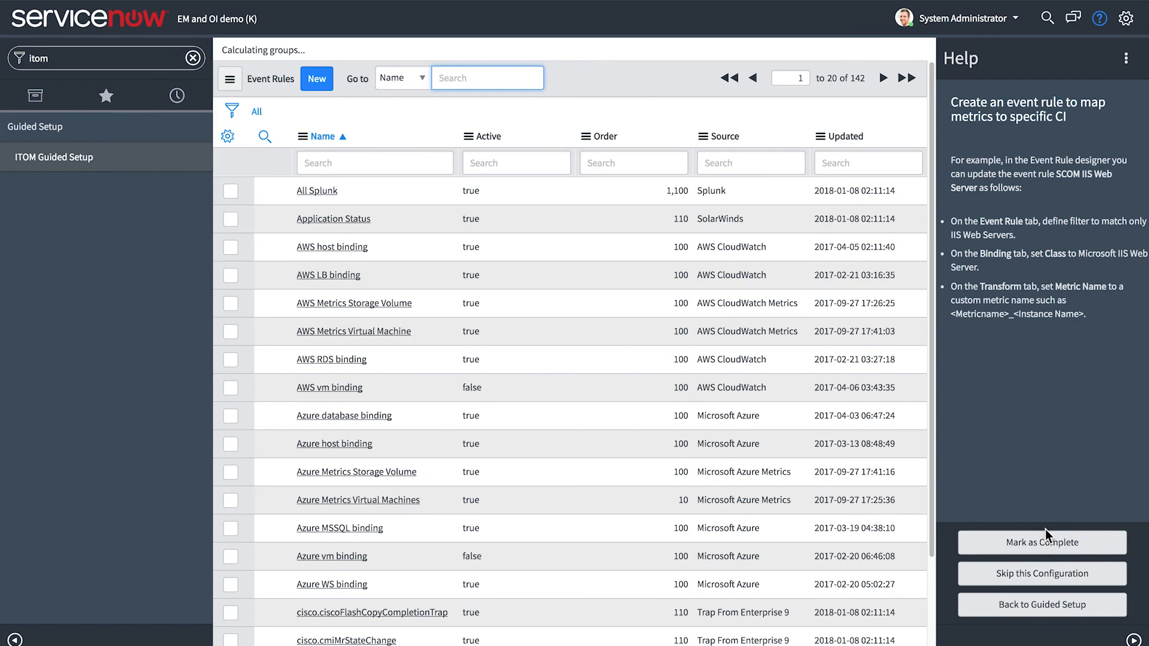
click(1047, 540)
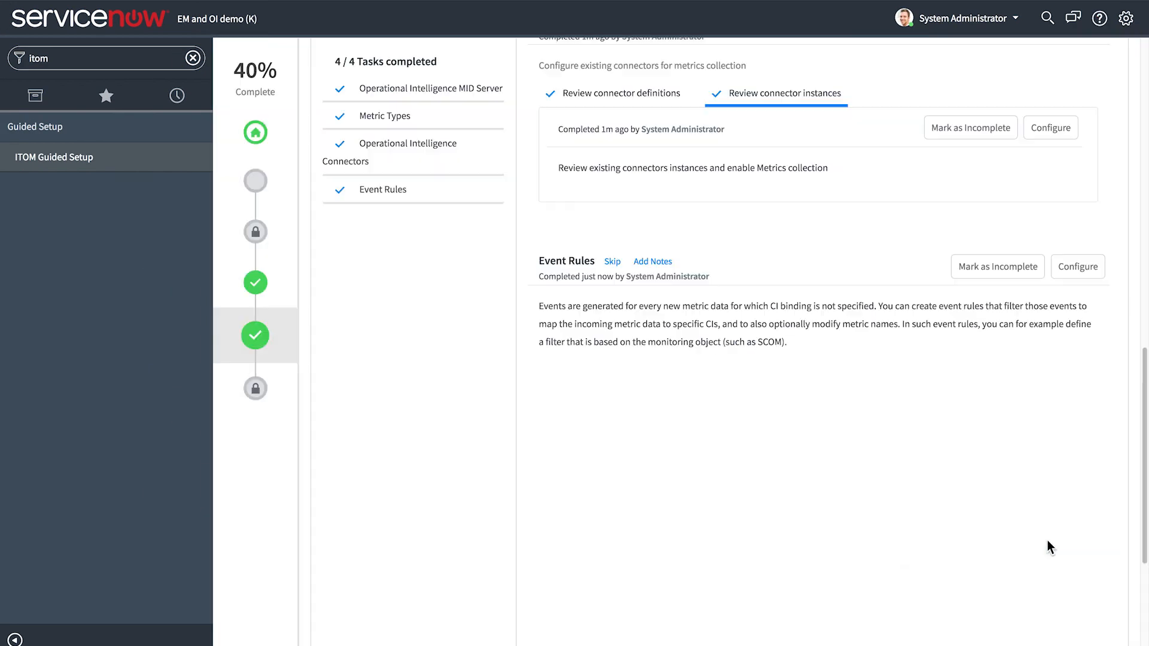
scroll(459, 306, up, 15)
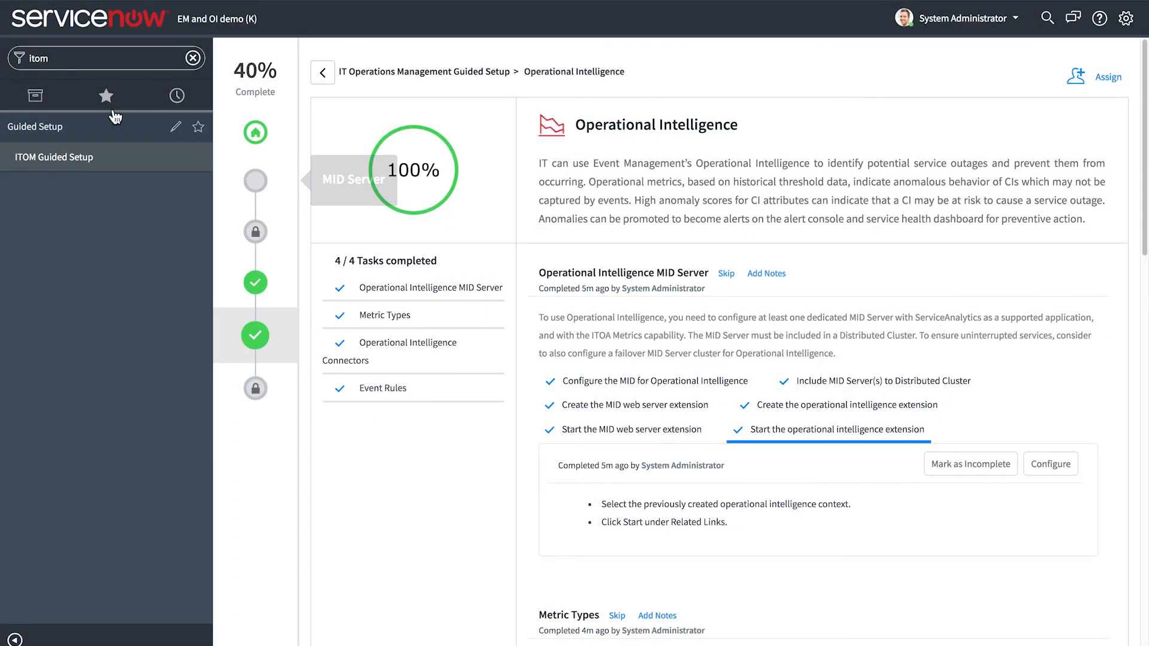
Filter the application navigator by "event" and open the Event Rules list
double_click(48, 62)
text(event)
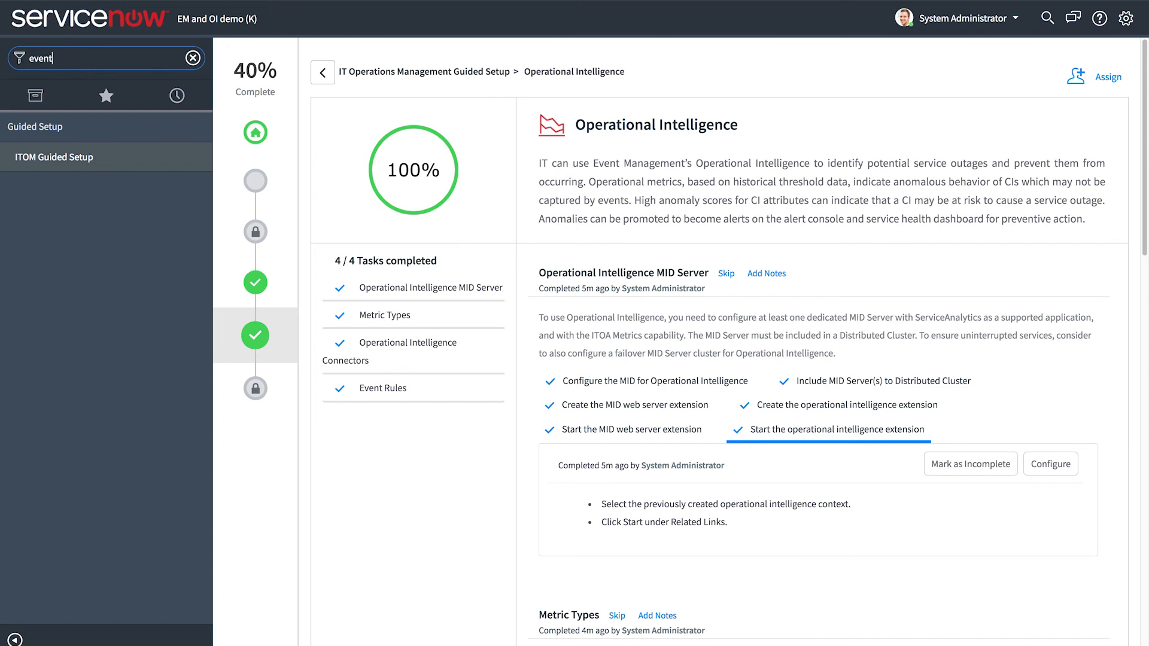
scroll(108, 287, down, 6)
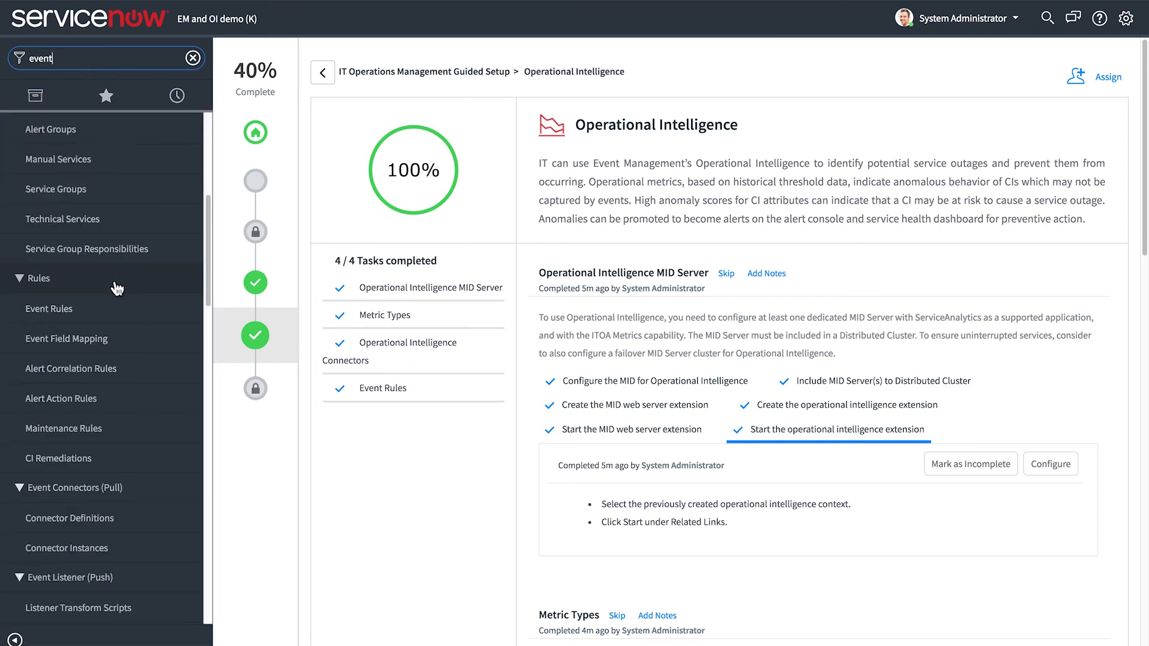
click(90, 314)
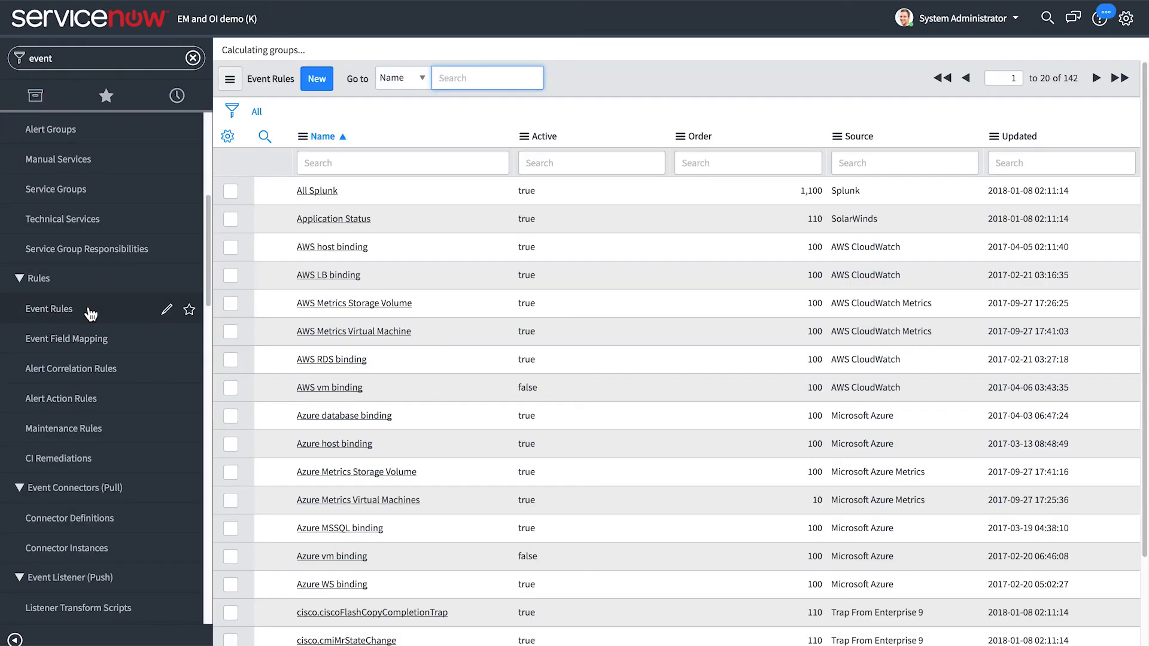